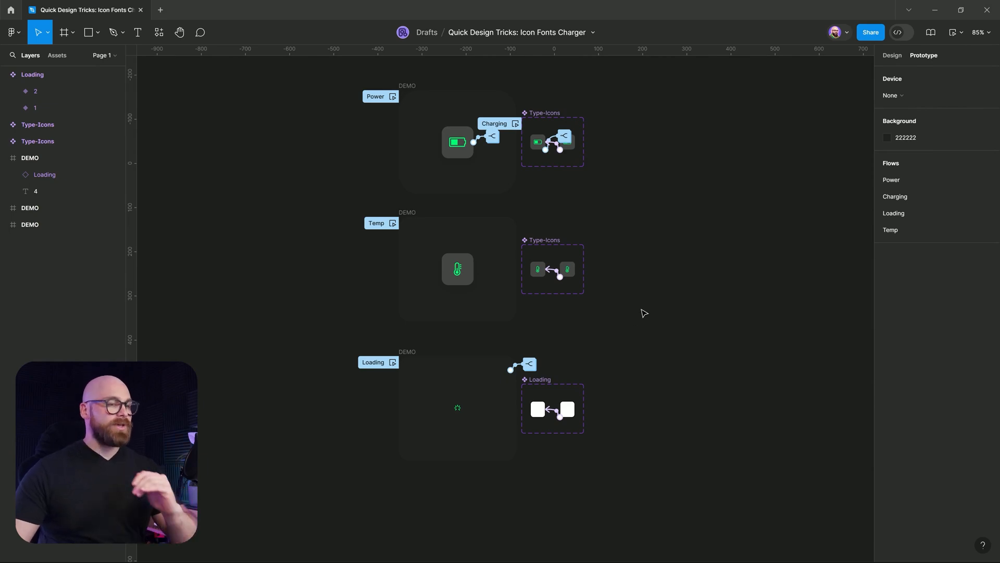
scroll(480, 142, up, 1)
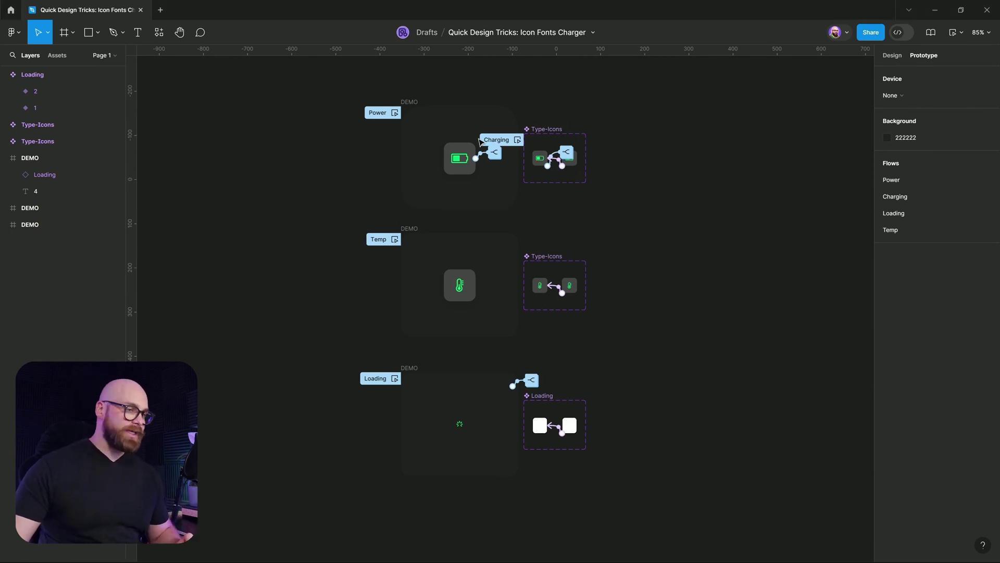
Play the Power flow in an inline preview showing the green battery charging animation
click(395, 113)
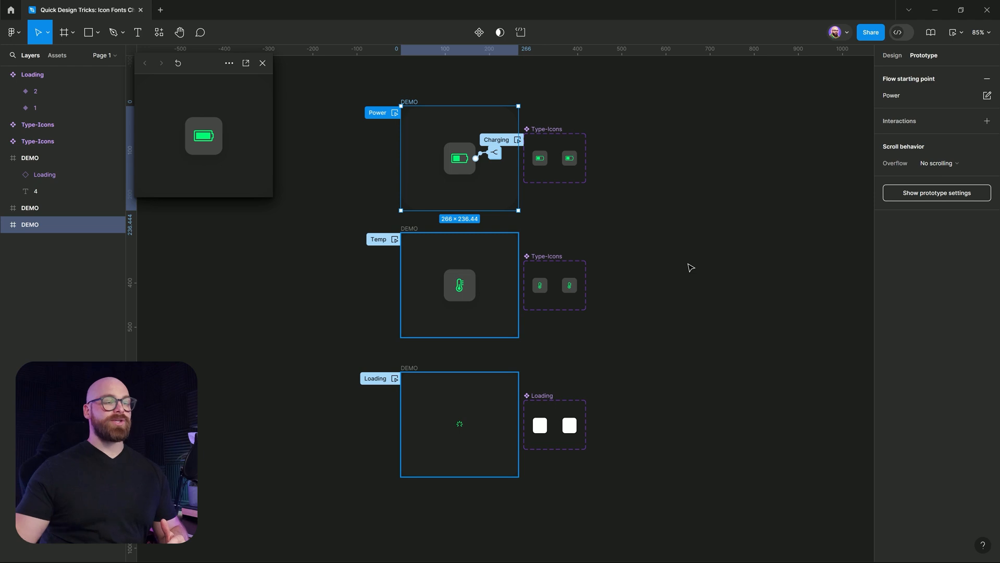
Switch the inline preview to the Temp flow, then to the Loading spinner flow
click(397, 240)
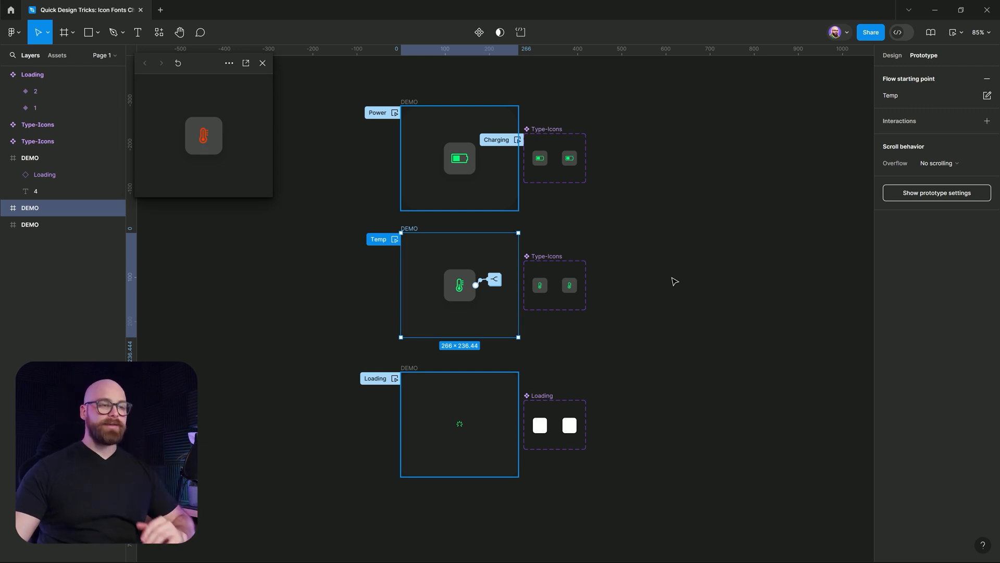
mouse_move(400, 380)
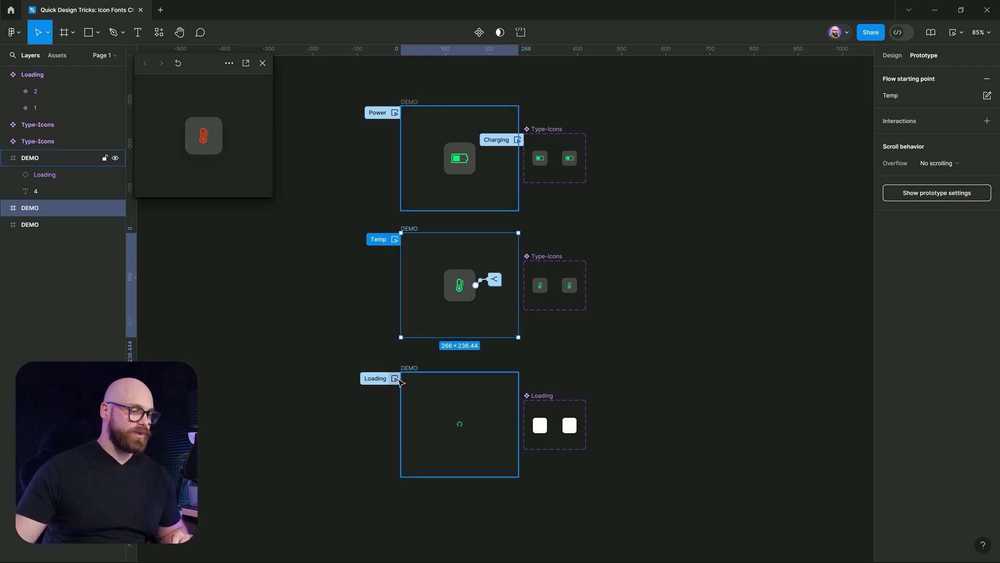
click(395, 379)
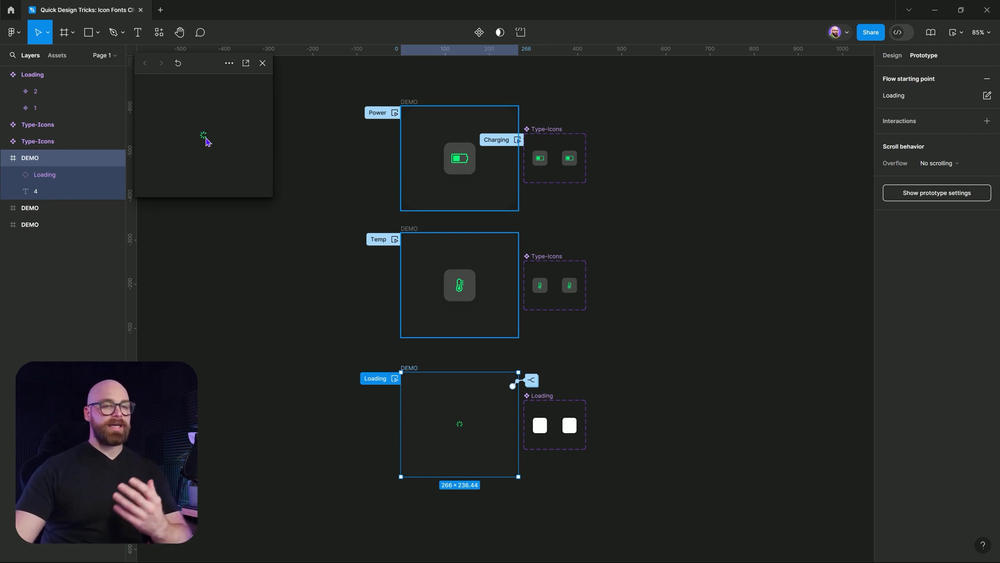
click(635, 168)
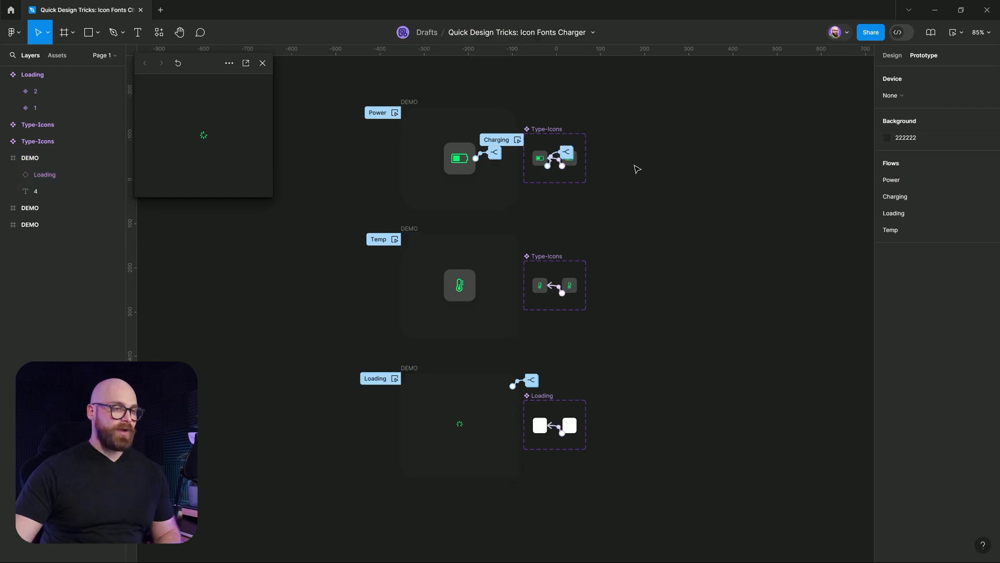
click(466, 427)
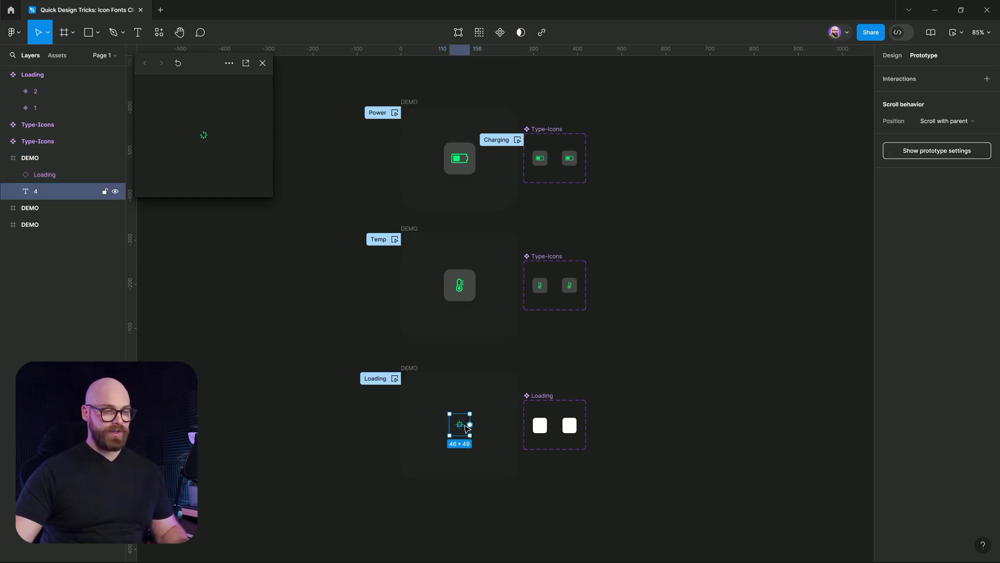
click(894, 55)
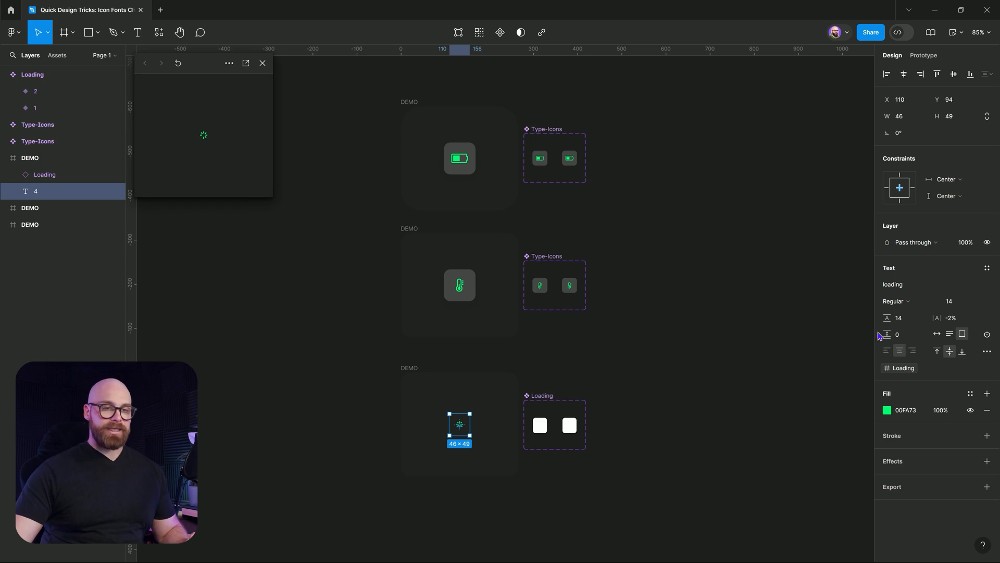
click(895, 284)
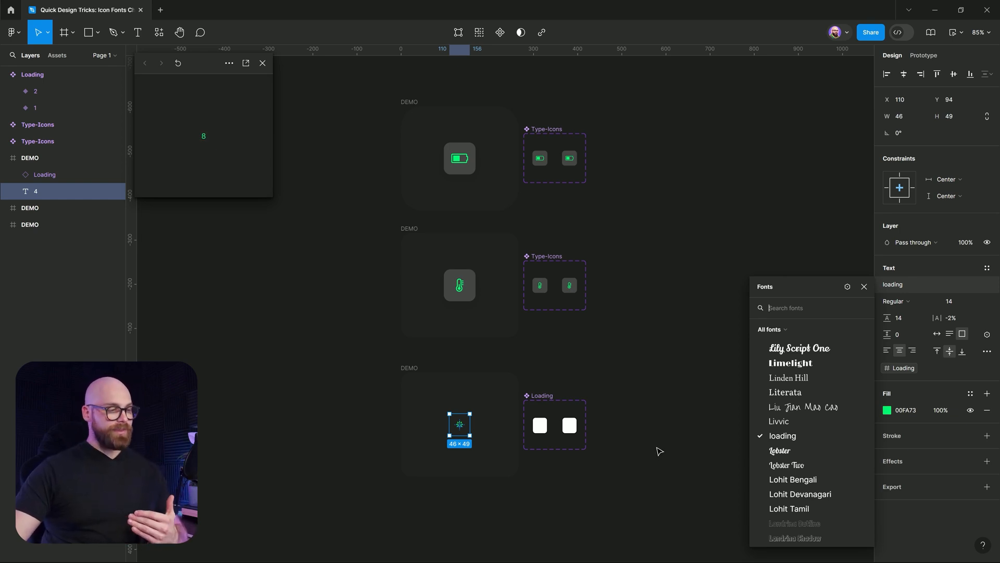
click(846, 223)
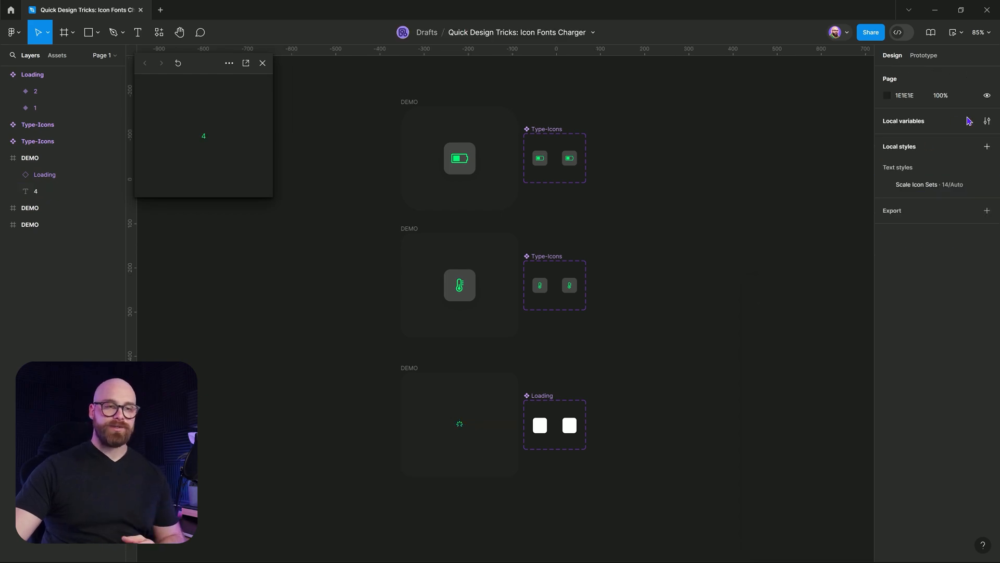
click(986, 121)
mouse_move(774, 149)
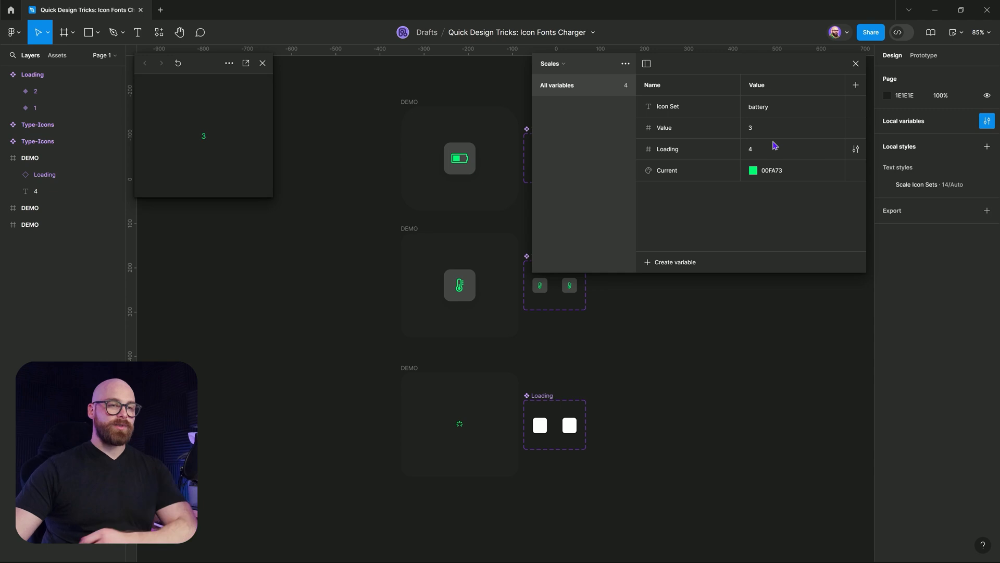
click(656, 153)
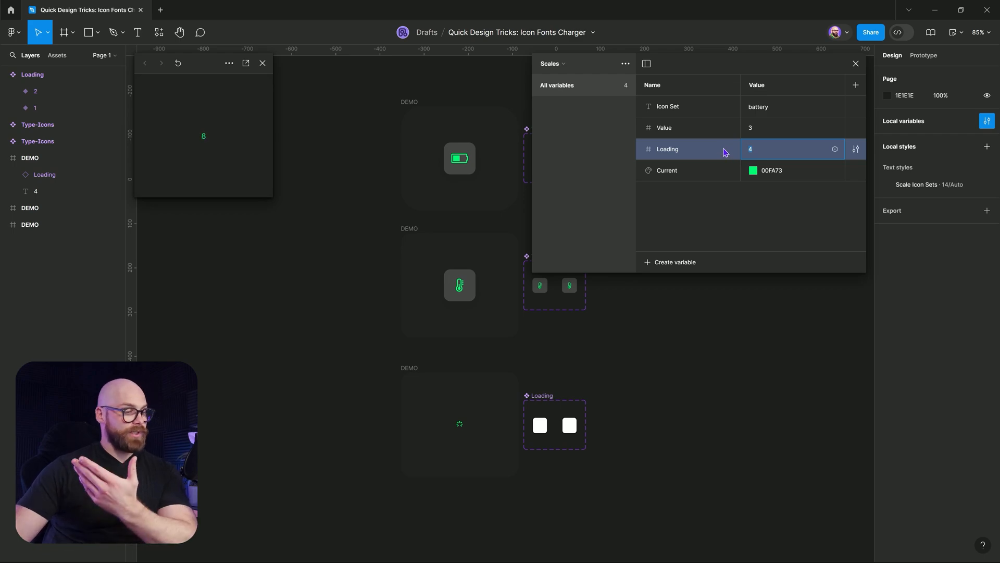
click(856, 64)
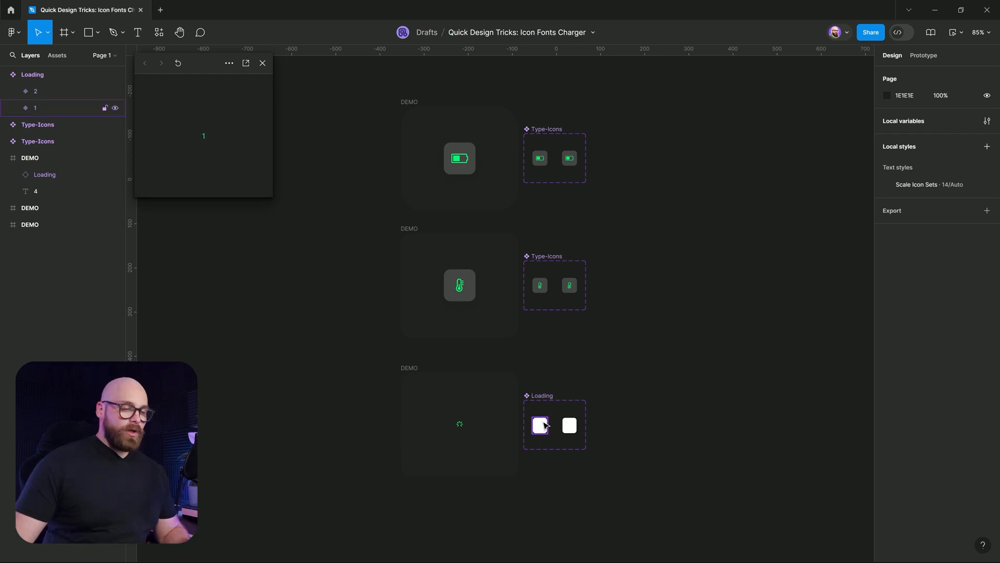
scroll(556, 375, up, 5)
scroll(568, 384, up, 2)
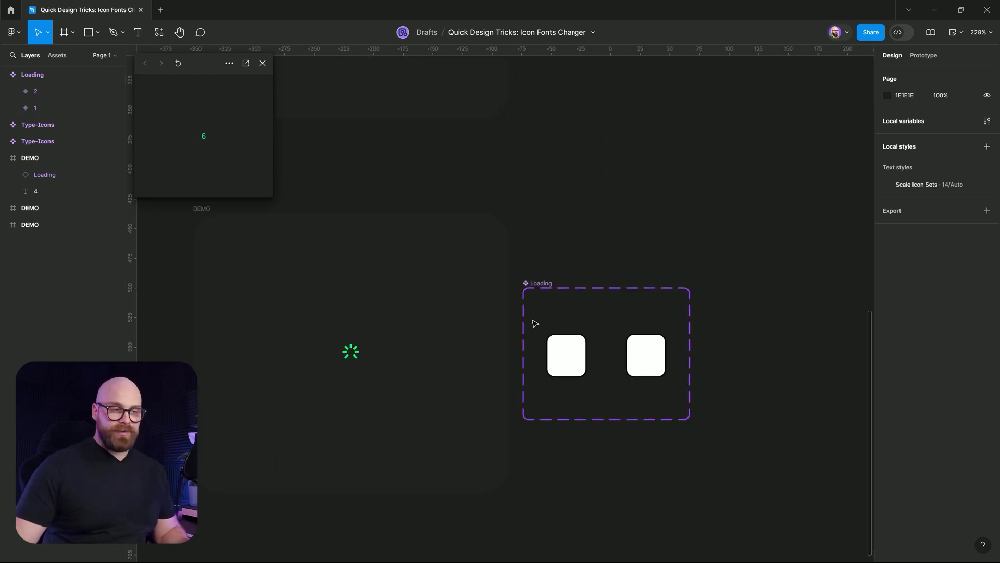
click(540, 283)
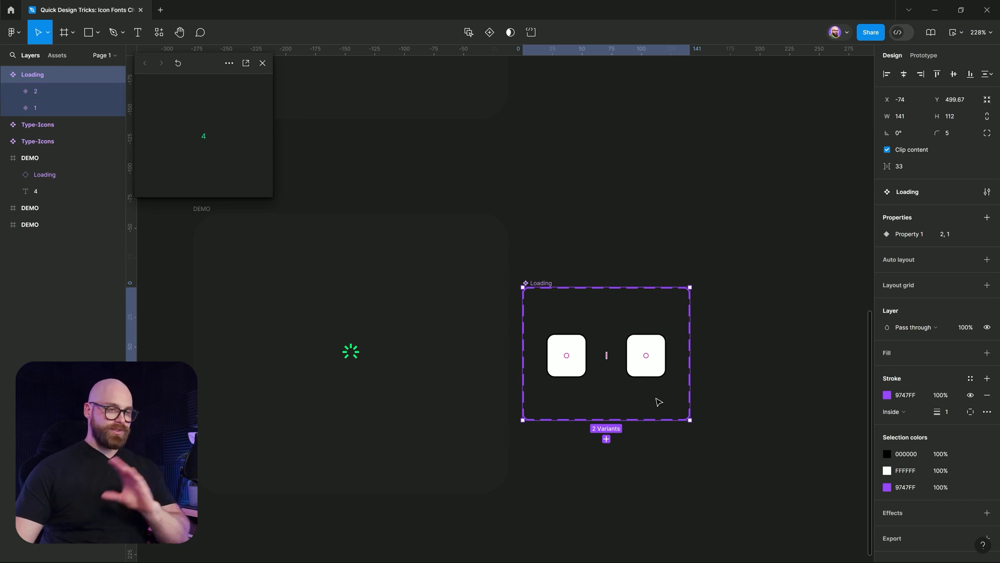
click(562, 377)
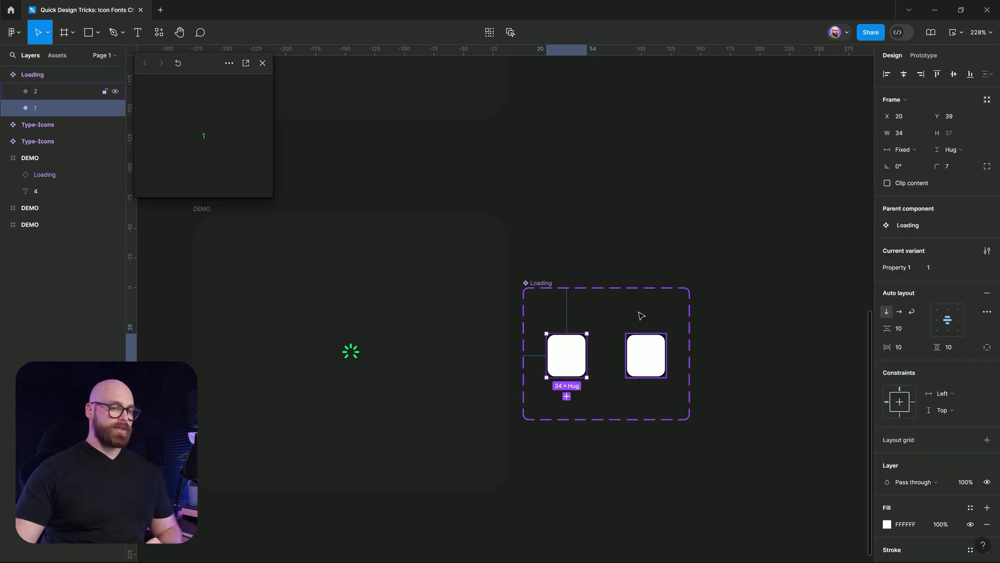
click(644, 358)
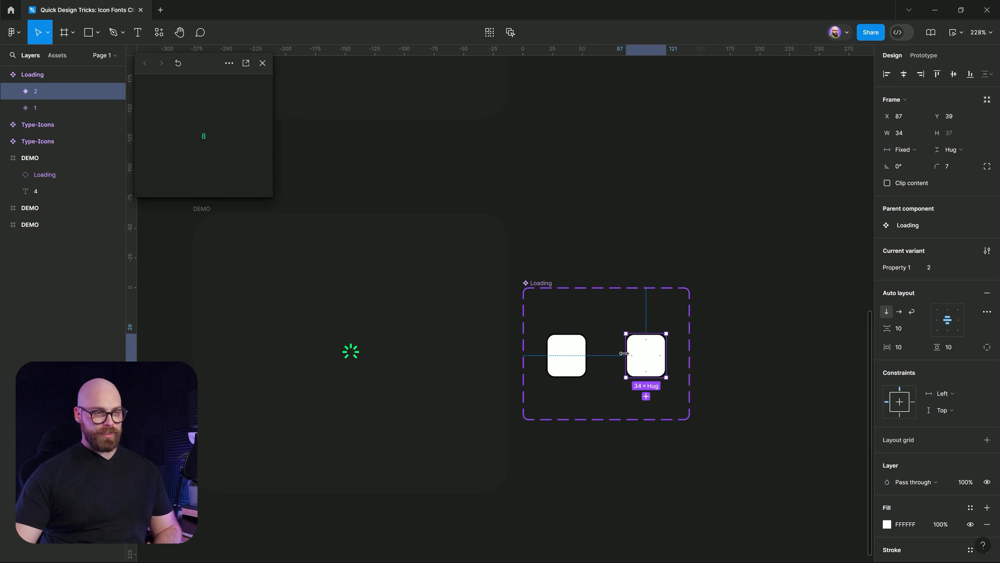
click(347, 358)
click(579, 360)
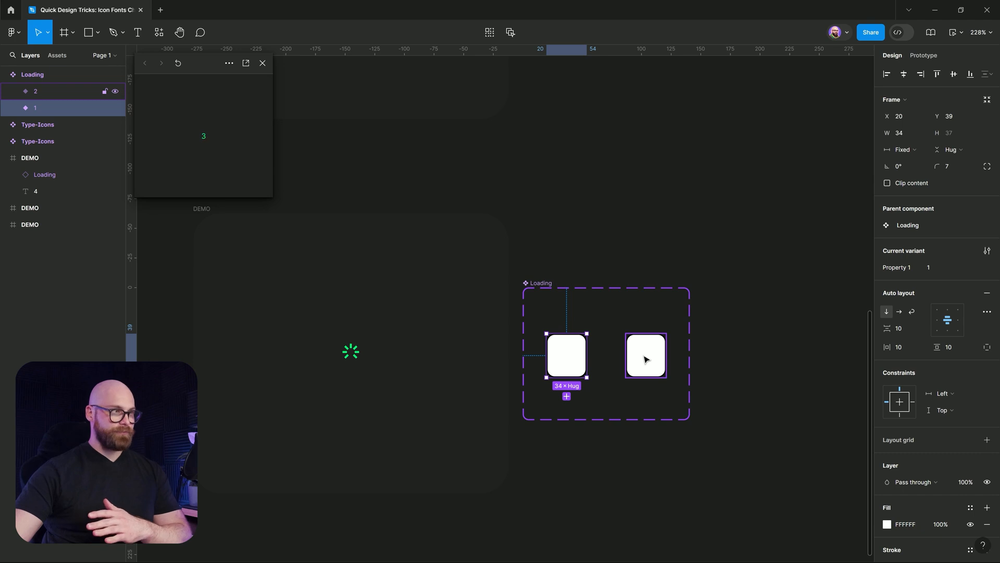
Draw a small square frame above Loading, make it a component and add a variant property
click(73, 33)
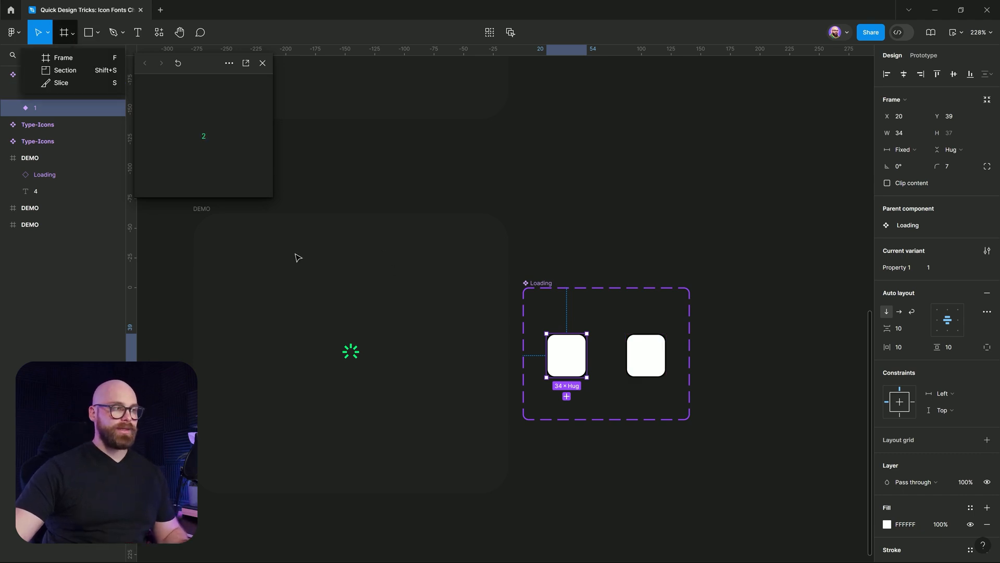
click(357, 202)
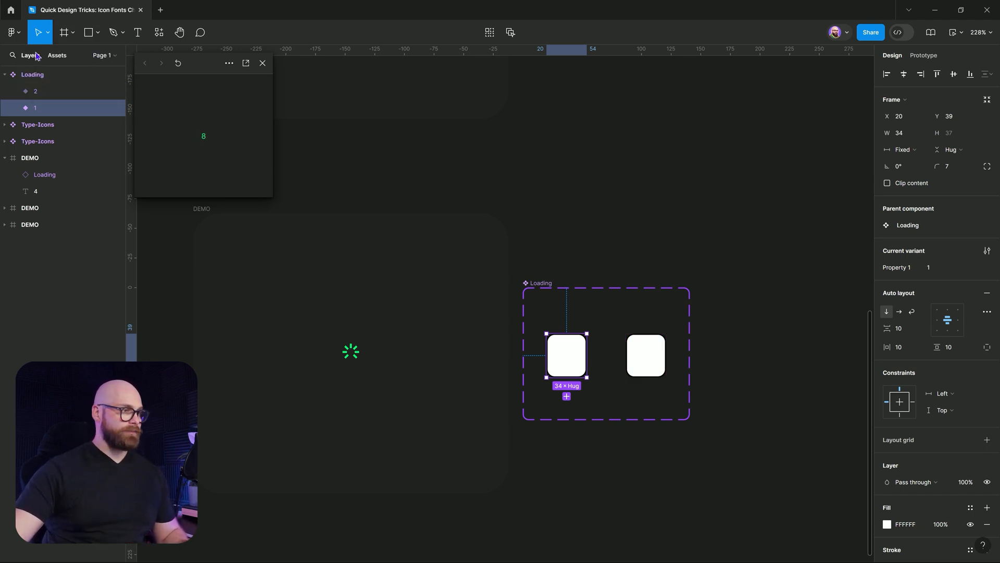
key(f)
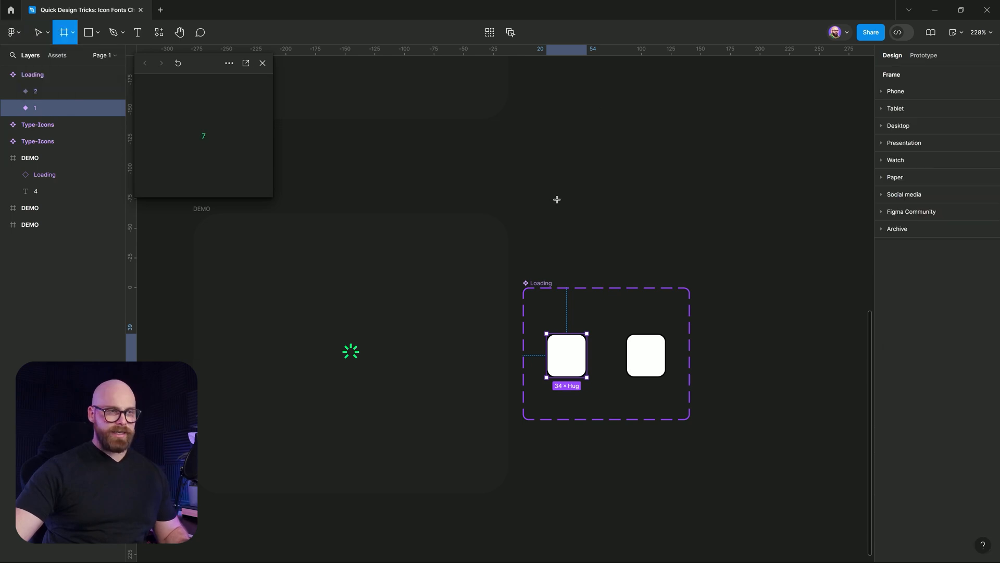
drag(545, 191, 562, 207)
right_click(554, 205)
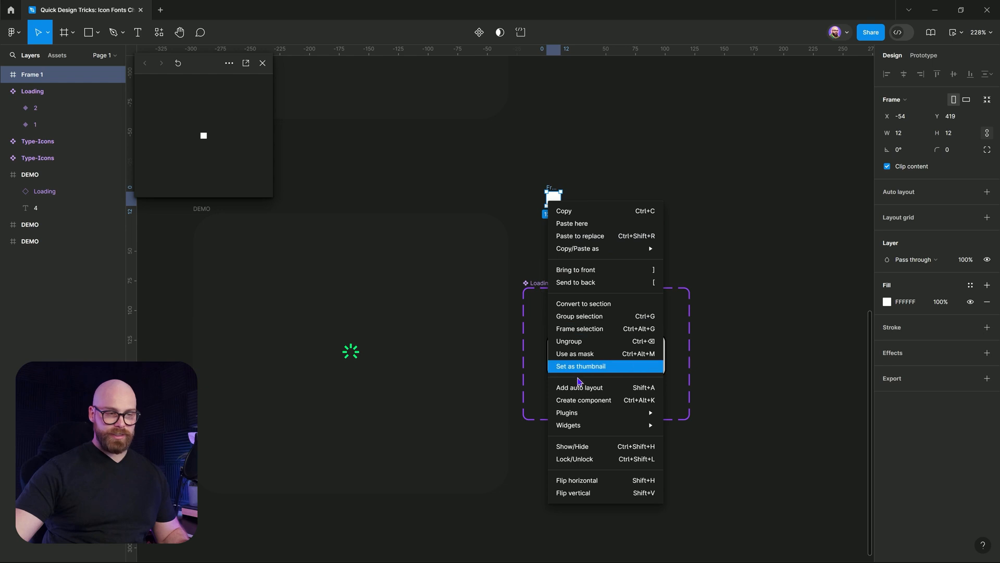
click(587, 398)
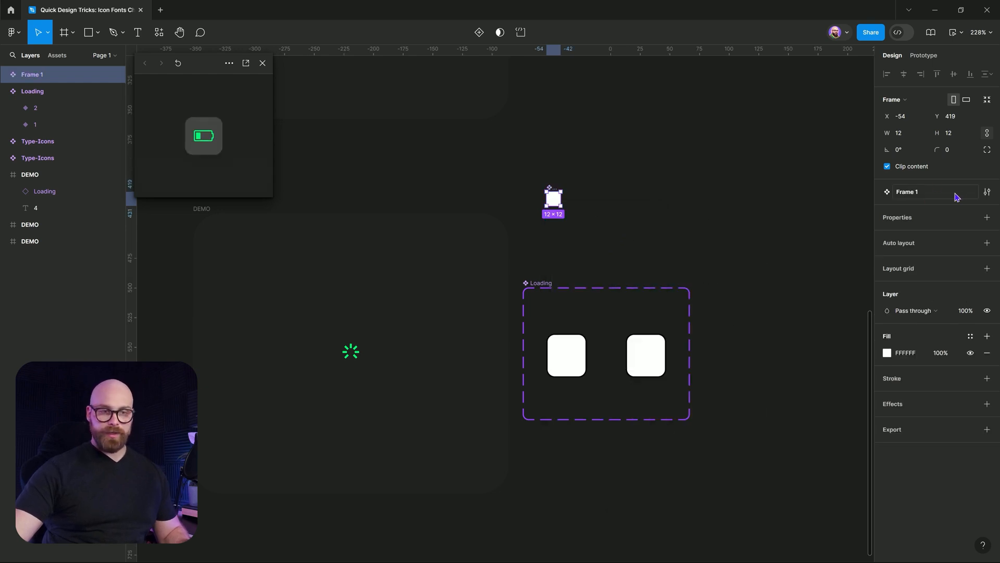
click(987, 218)
click(937, 252)
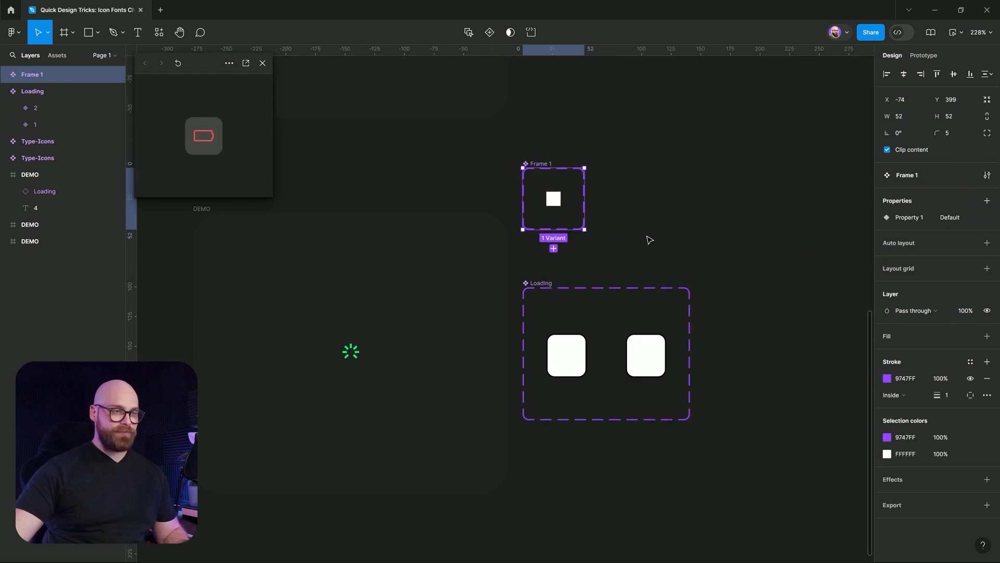
Widen the new component set and duplicate the square as a second variant beside it
drag(586, 196, 716, 217)
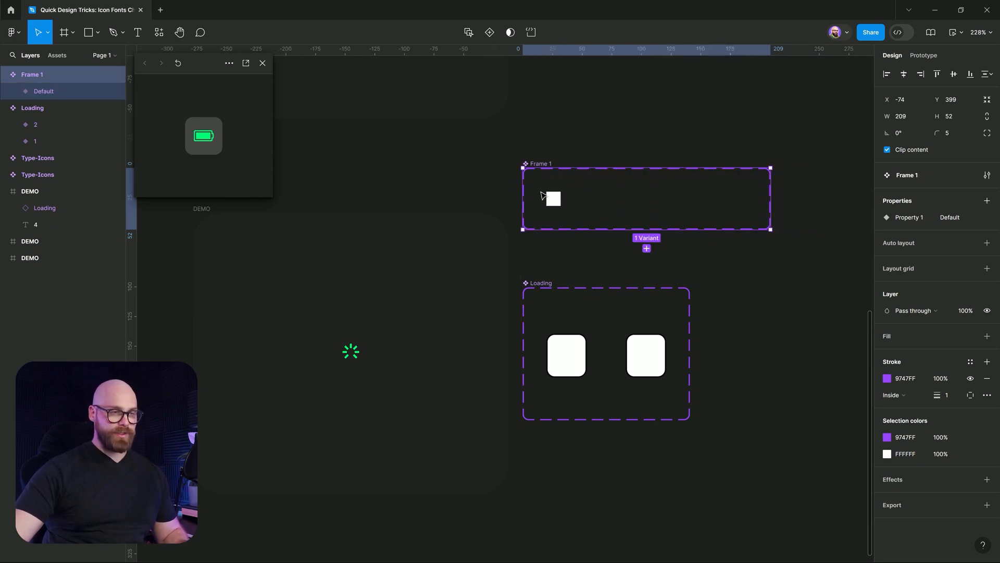
click(553, 200)
drag(556, 201, 623, 202)
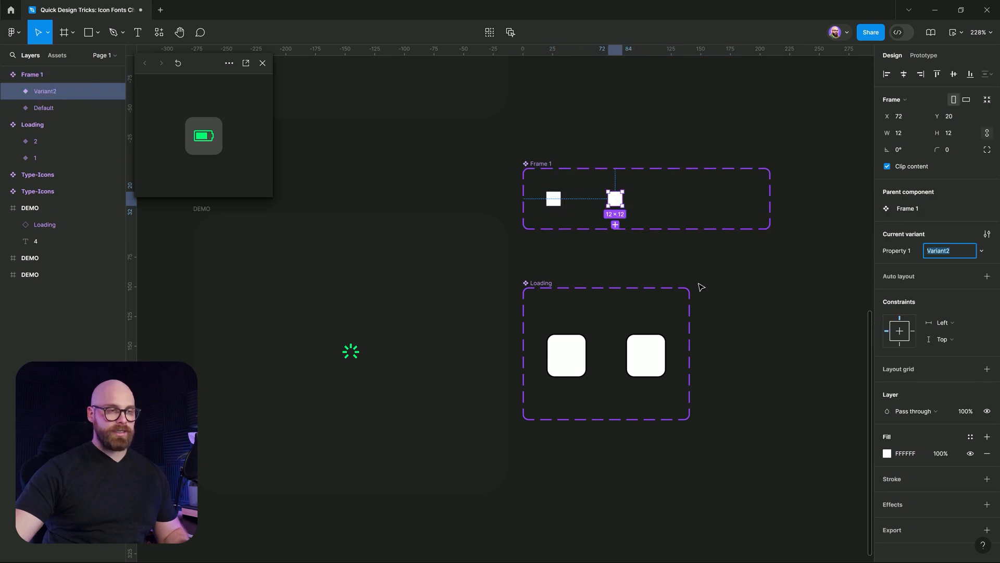
click(620, 255)
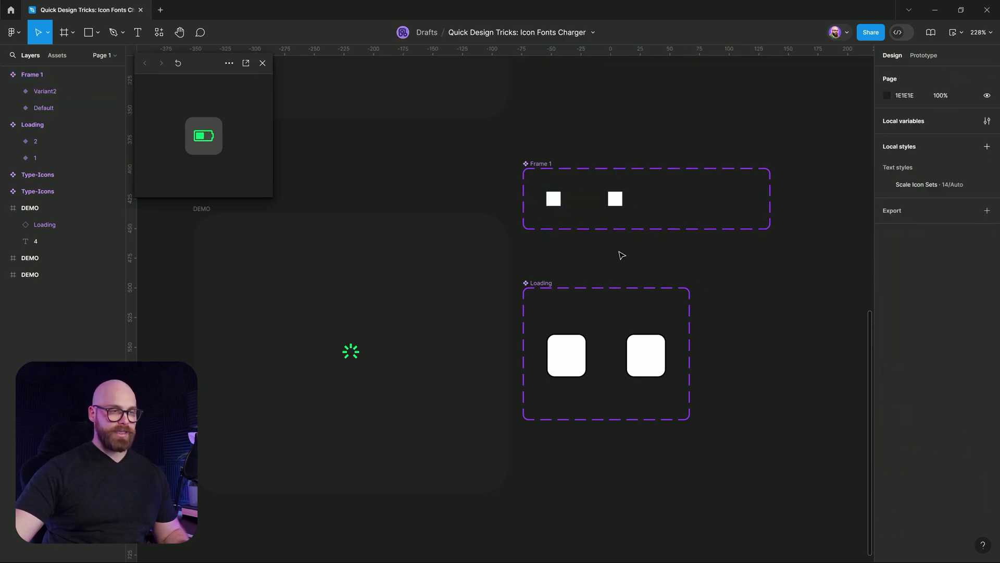
click(555, 202)
Rename the property to Tick with variant values 1 and 2
double_click(895, 254)
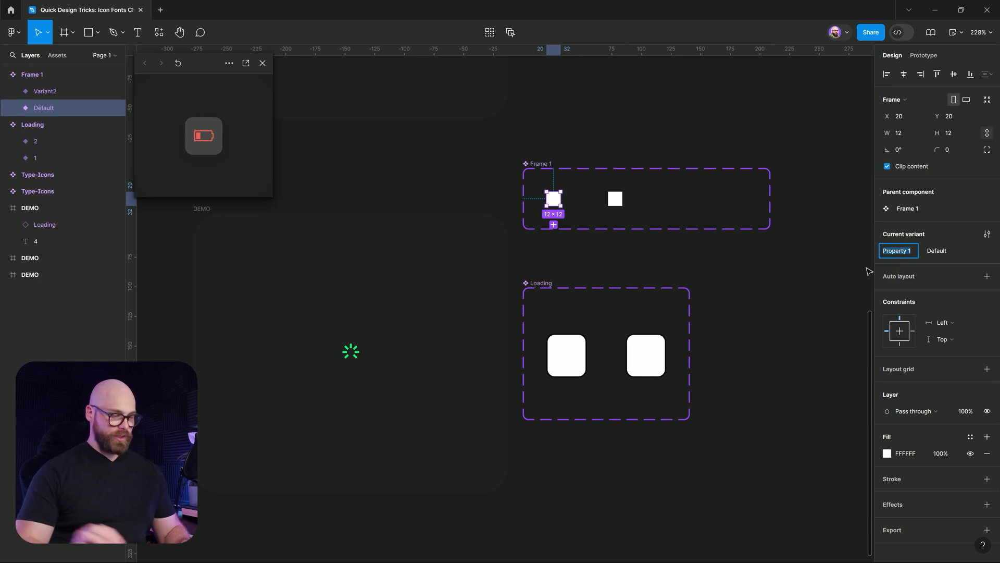
text(Tick)
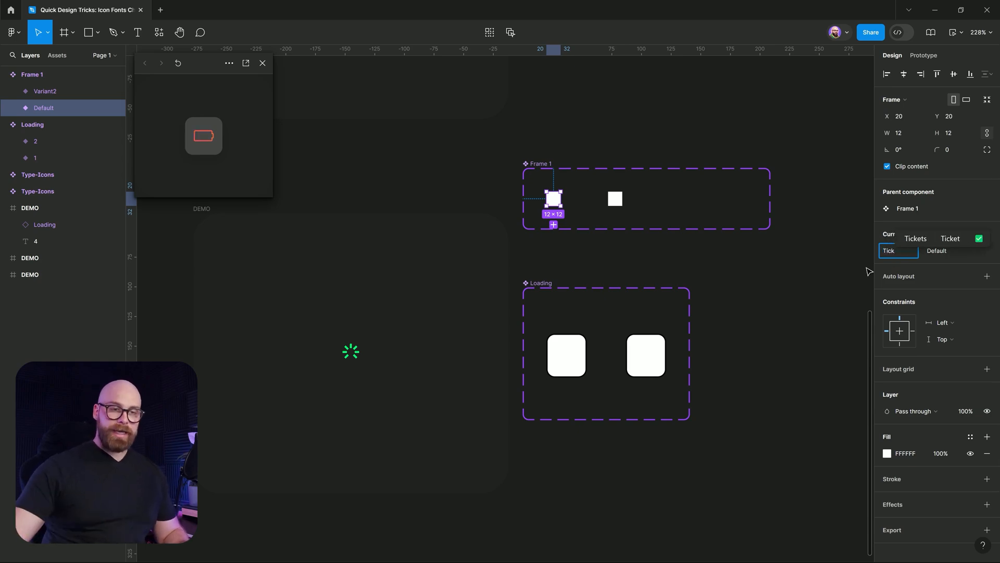
key(Return)
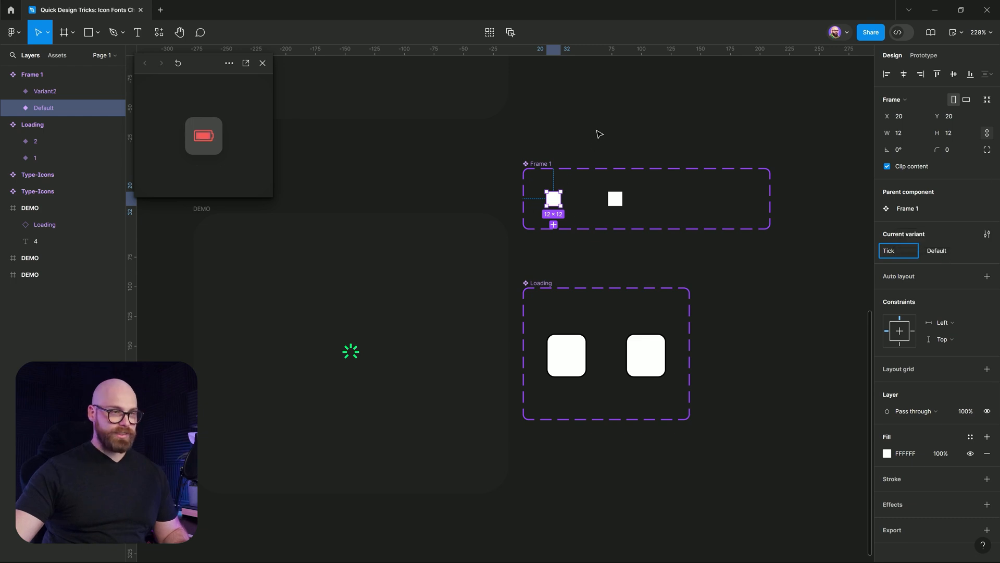
click(599, 133)
click(554, 198)
click(952, 252)
text(1)
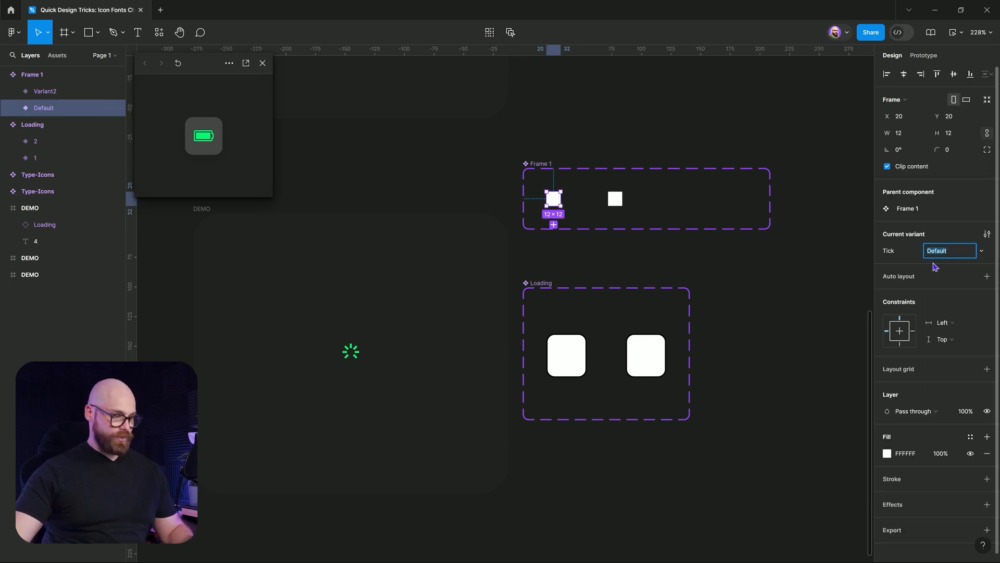
click(615, 198)
click(942, 251)
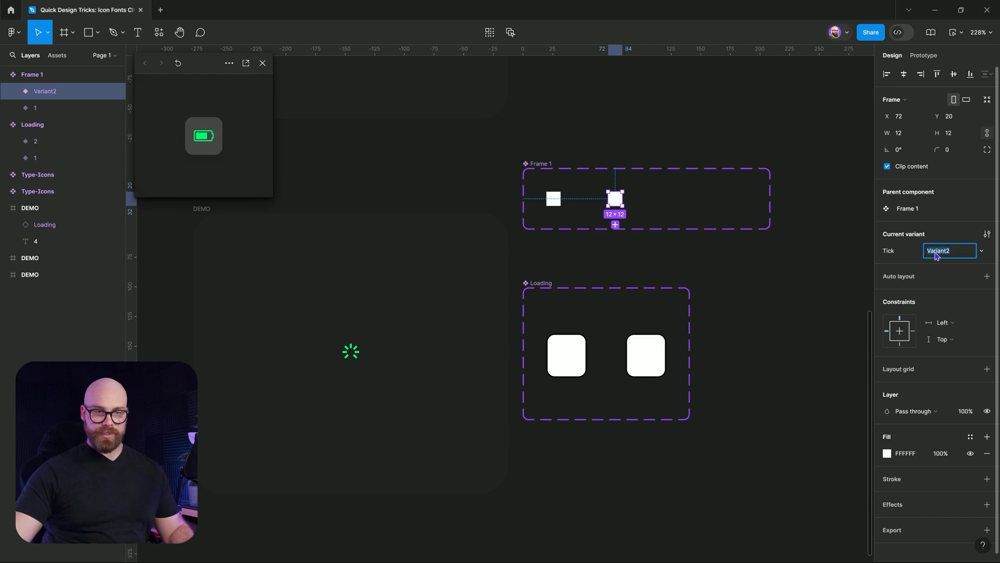
text(2)
click(708, 141)
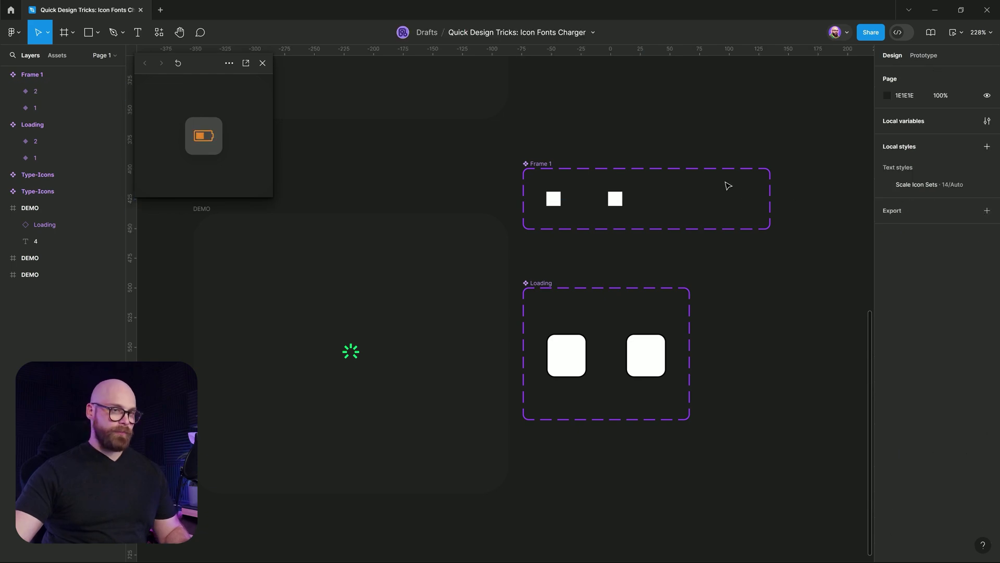
Narrow the Frame 1 component set to fit snugly around both squares
click(770, 194)
drag(770, 190, 692, 190)
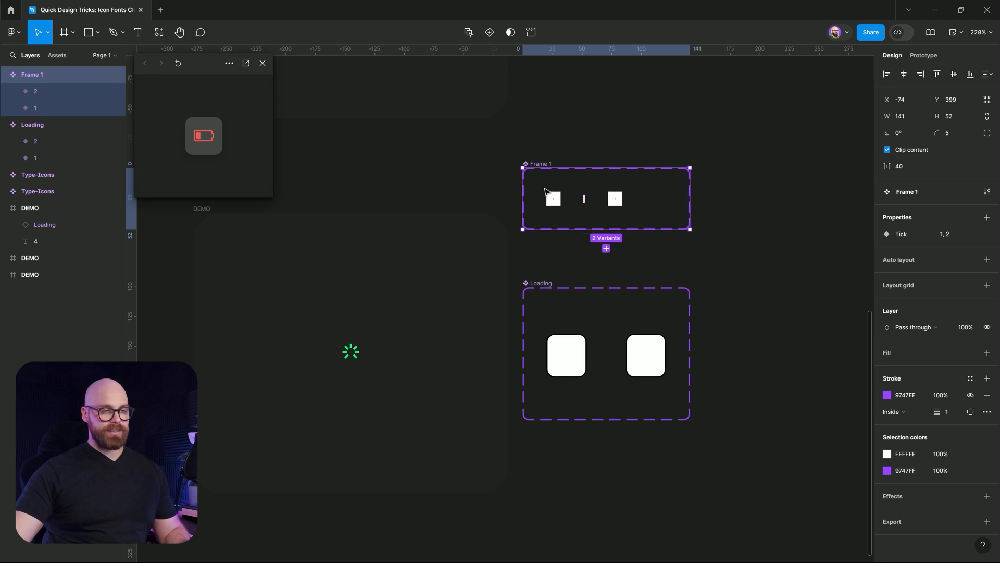
click(556, 201)
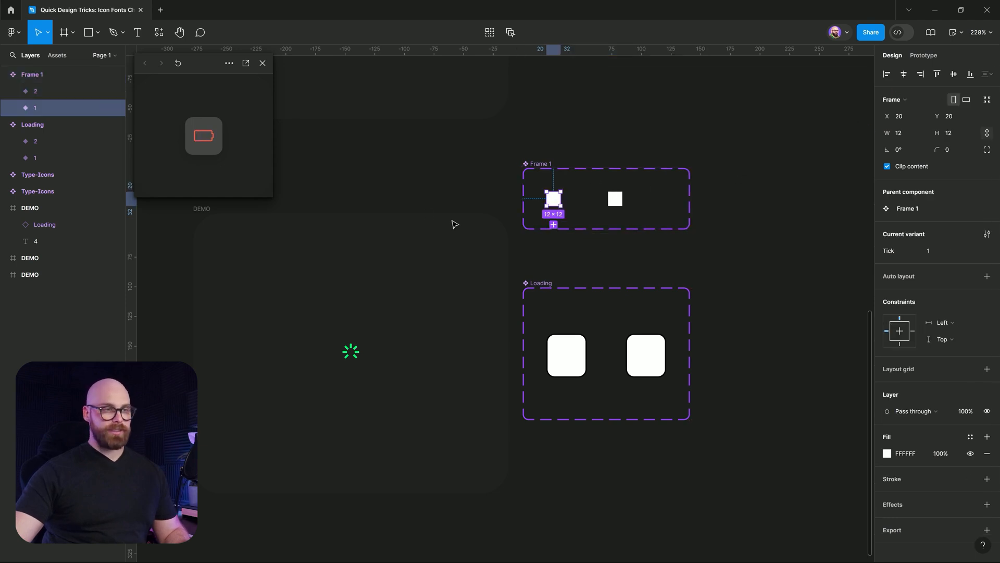
Connect variant 1 to variant 2 with an After delay trigger of 50ms
click(925, 55)
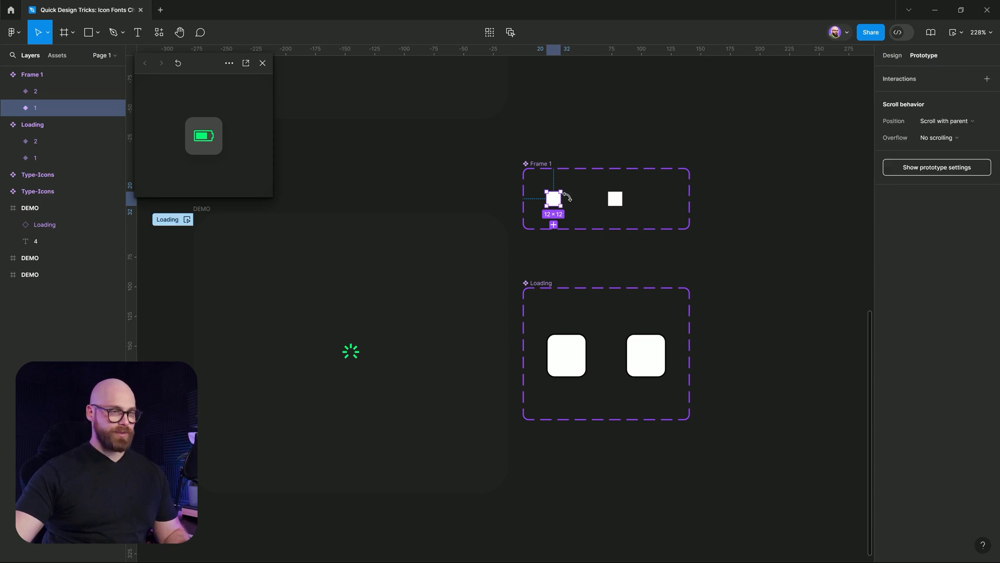
drag(561, 199, 618, 201)
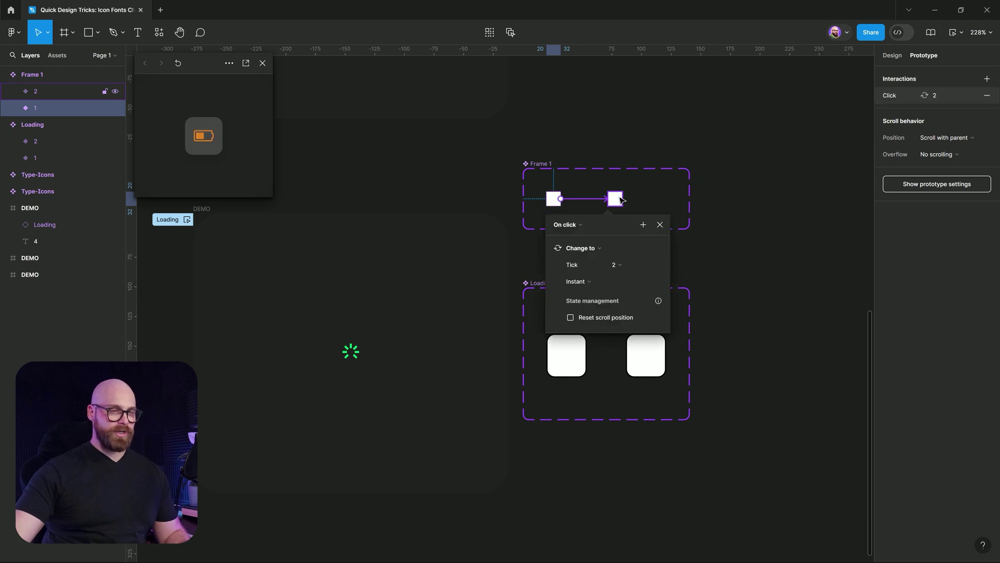
click(559, 226)
click(573, 358)
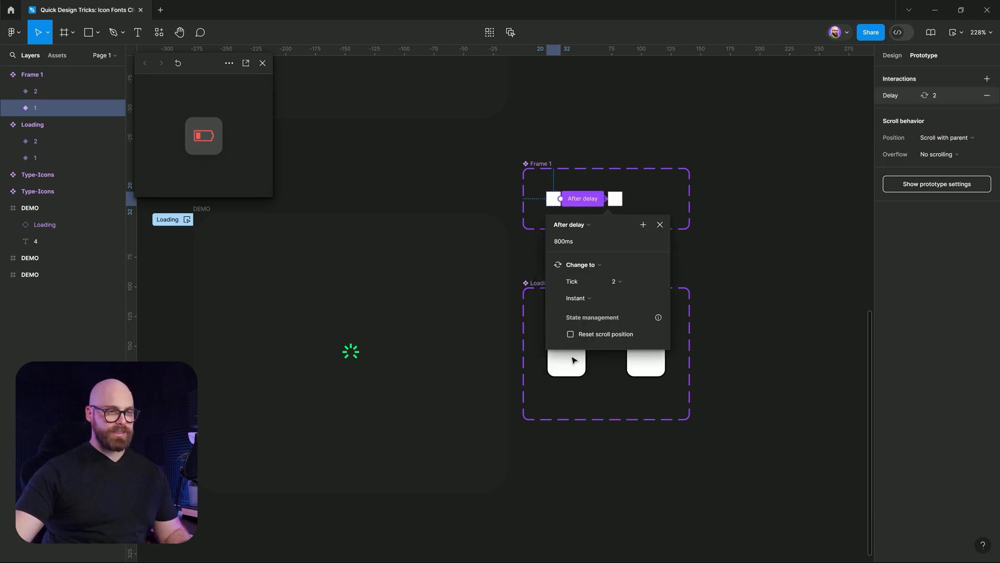
click(576, 247)
text(50)
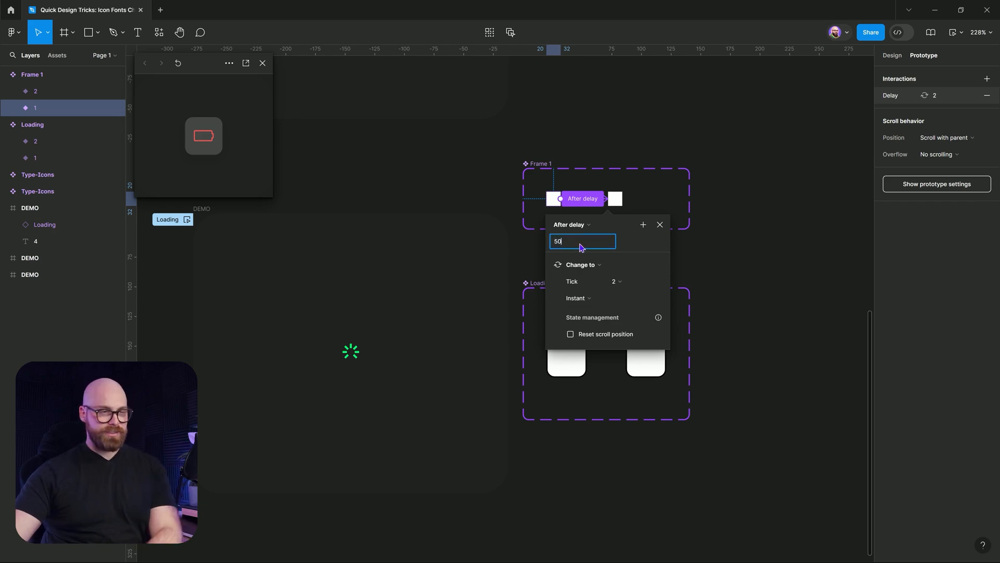
key(Escape)
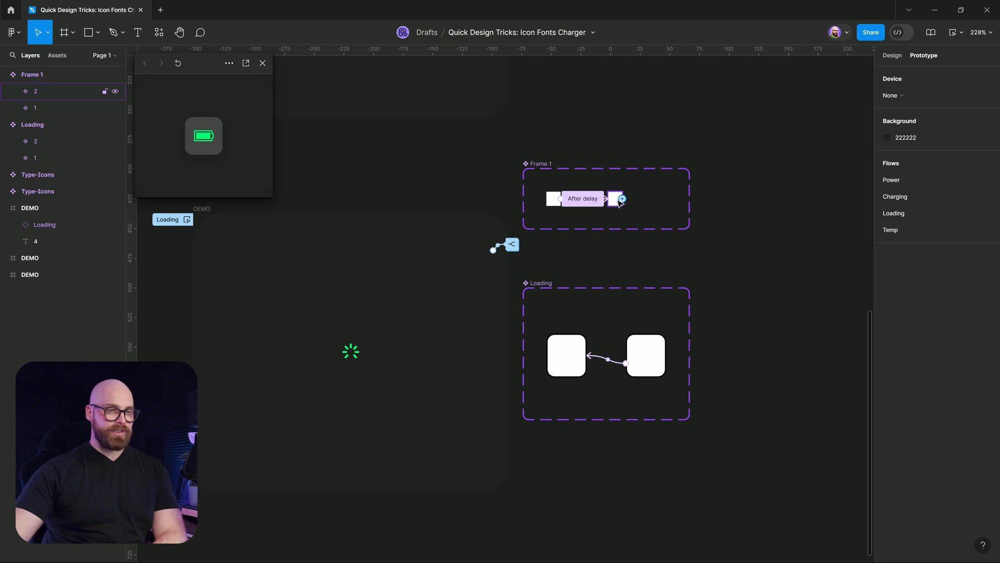
Connect variant 2 back to variant 1 with an On click trigger
click(619, 199)
drag(615, 192, 553, 198)
key(Escape)
click(616, 198)
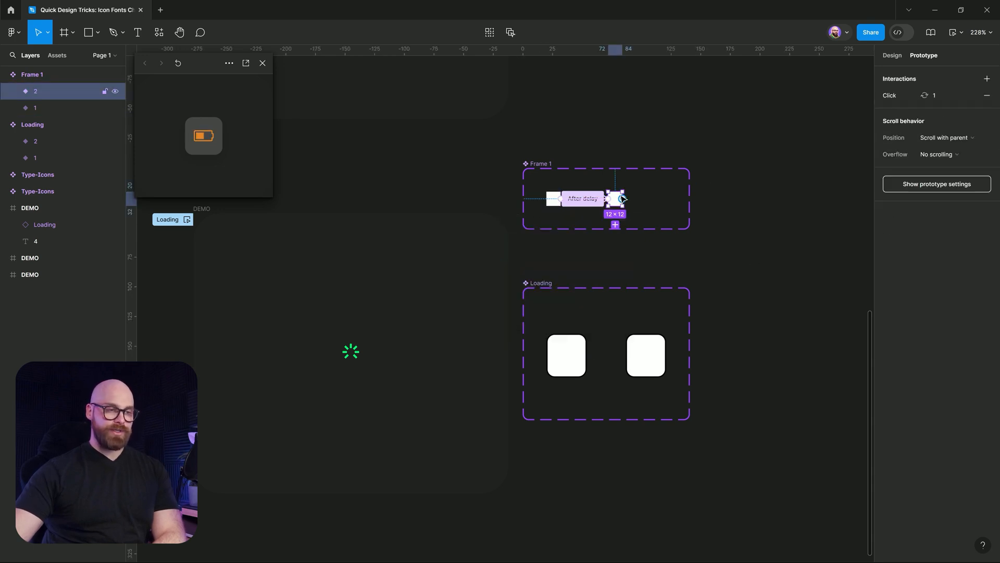
Fill variant 2 red DE6565 and variant 1 green 00FA73
click(898, 58)
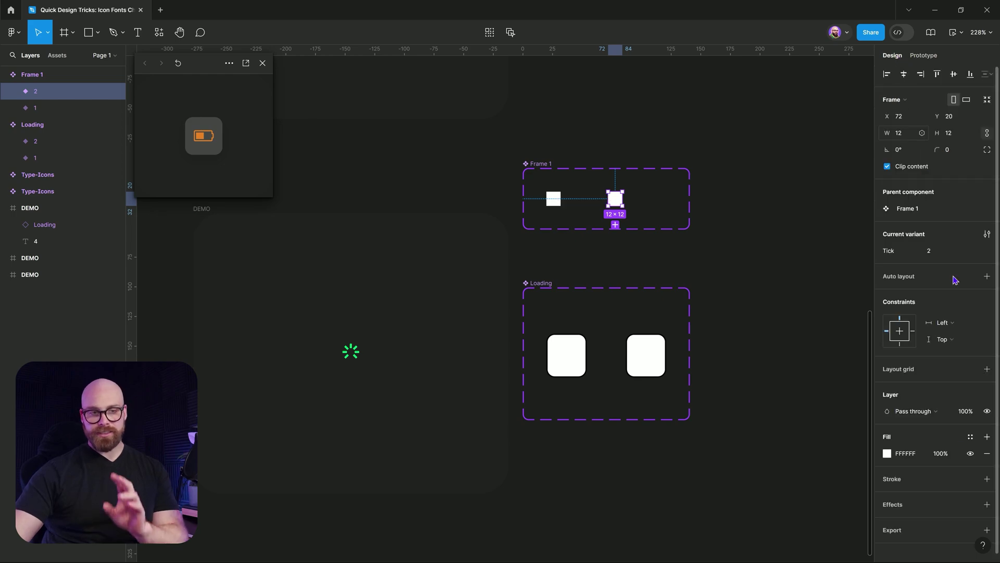
click(888, 453)
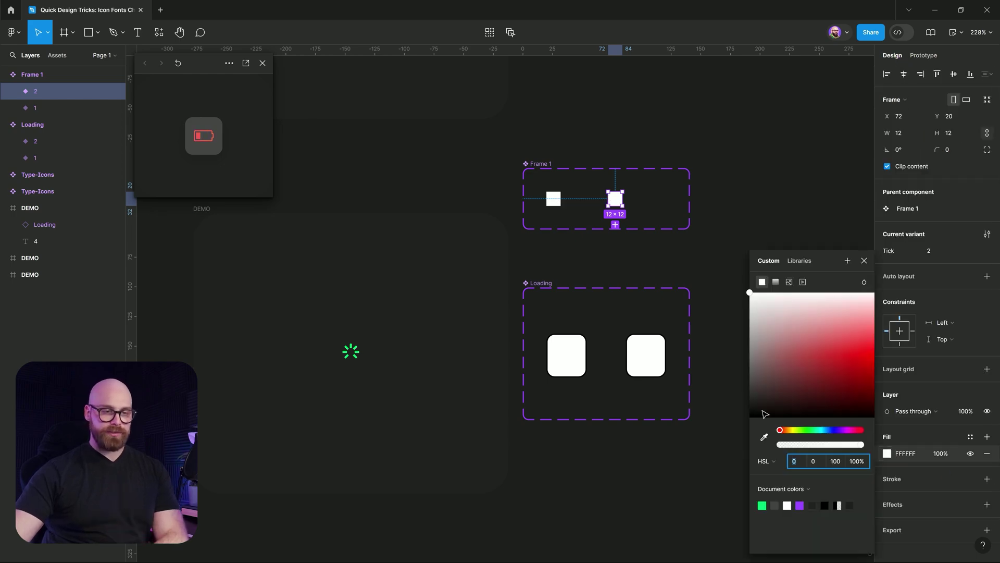
click(831, 341)
click(555, 201)
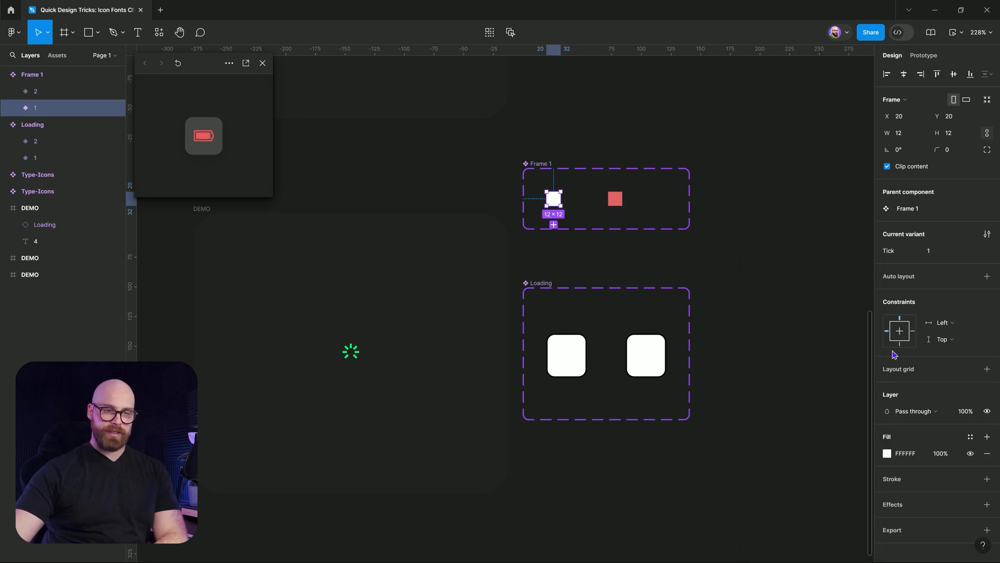
click(888, 453)
click(762, 505)
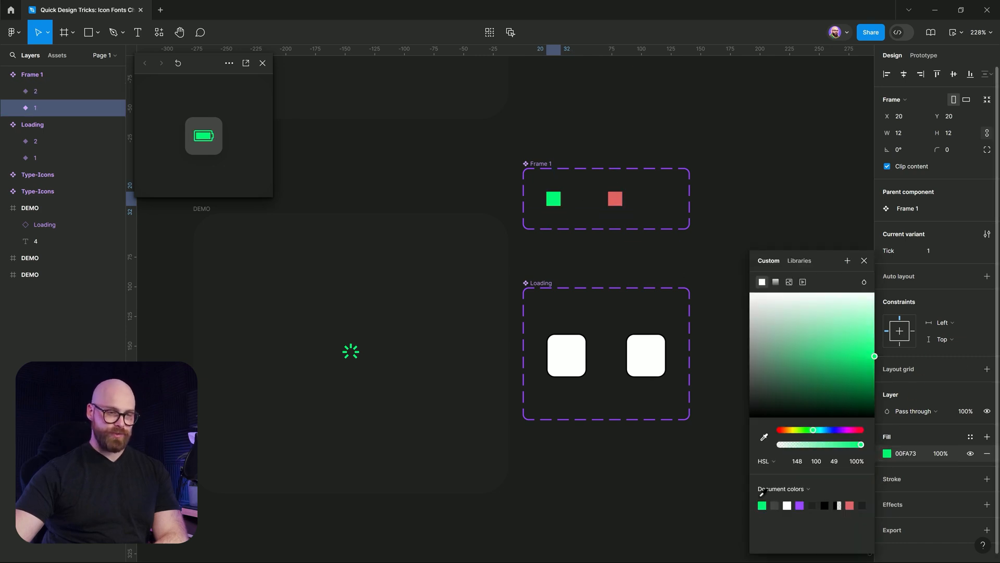
key(Escape)
key(Escape)
Rename the component set Ticker and drag a green instance into the DEMO frame
key(ctrl+r)
text(Ticket)
key(Return)
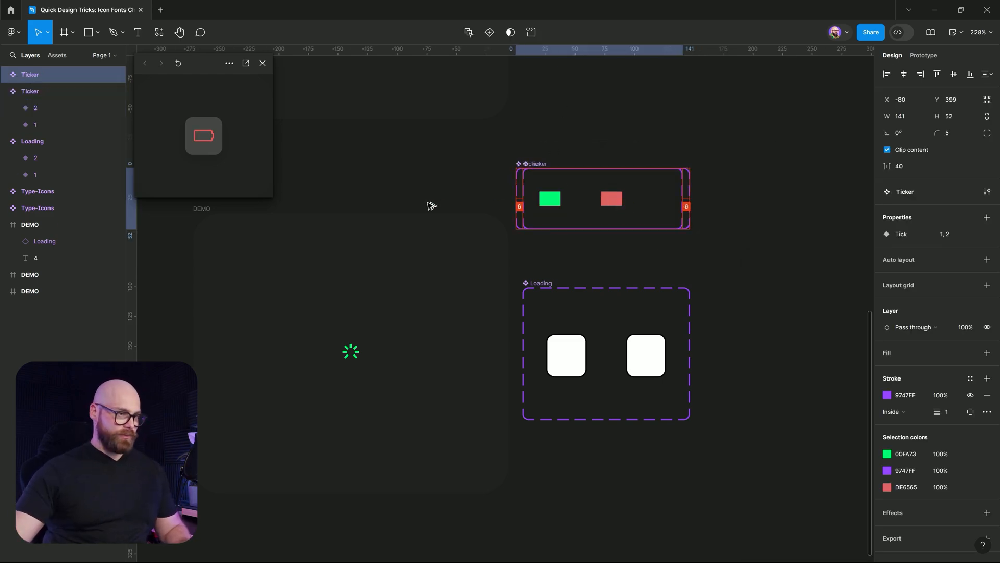
click(551, 205)
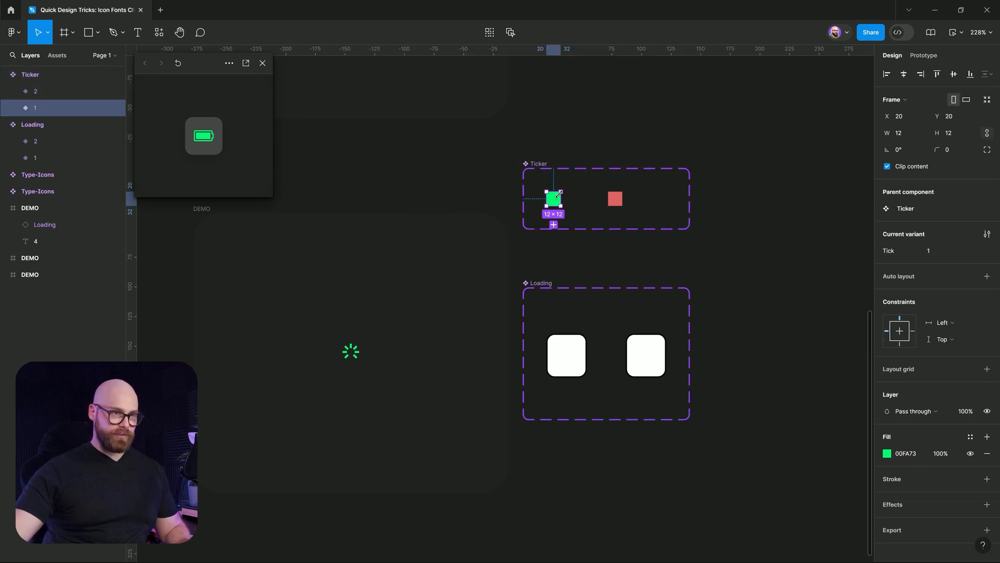
drag(550, 202, 388, 200)
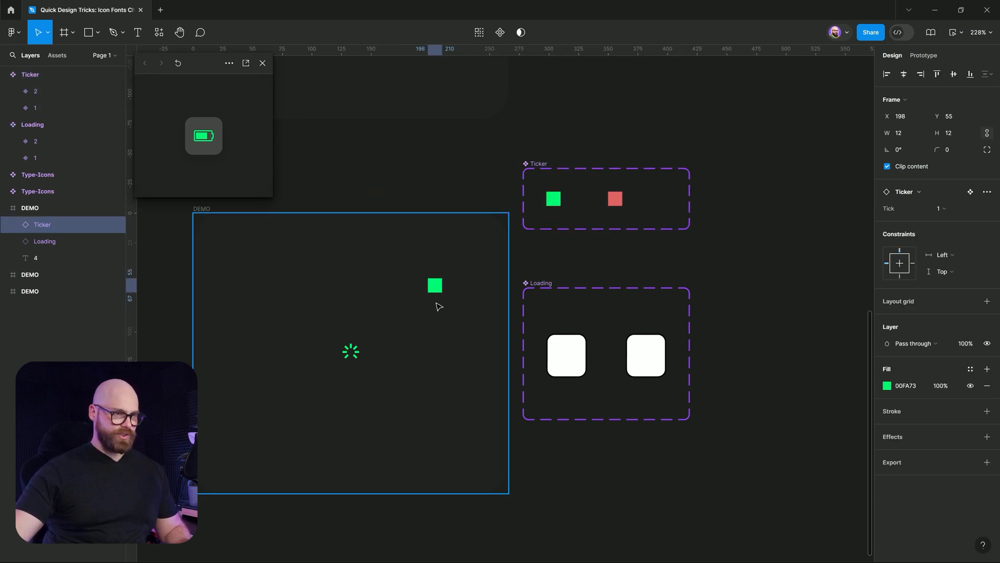
drag(481, 306, 439, 324)
Recentre on DEMO and review the Ticker instance, Loading instance and spinner text layer
click(205, 211)
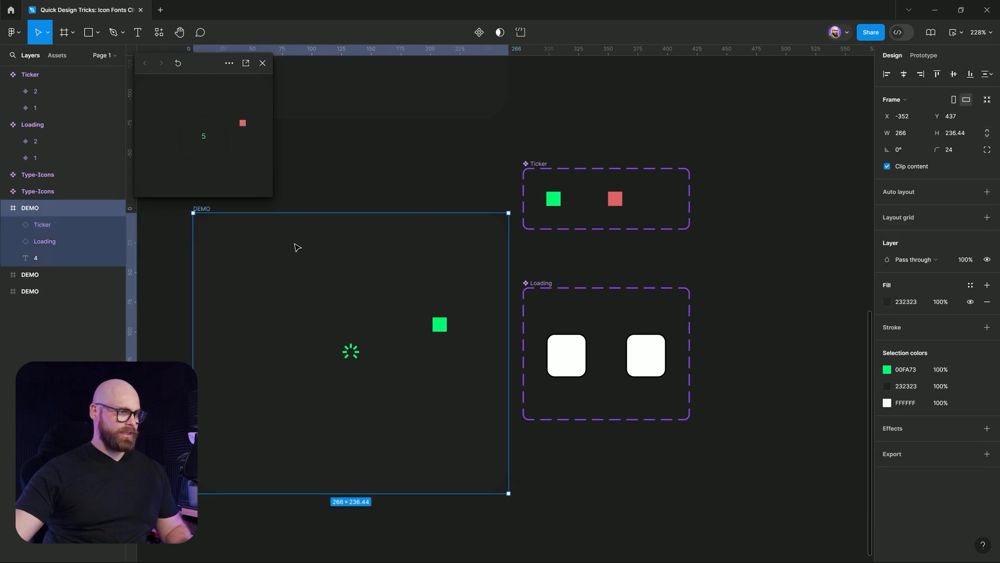
drag(329, 262, 490, 324)
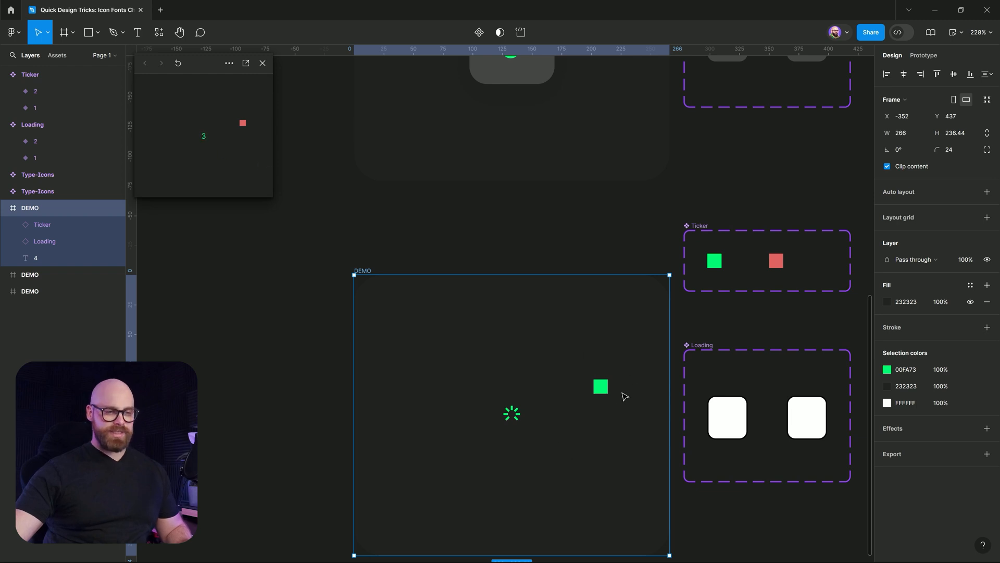
click(600, 386)
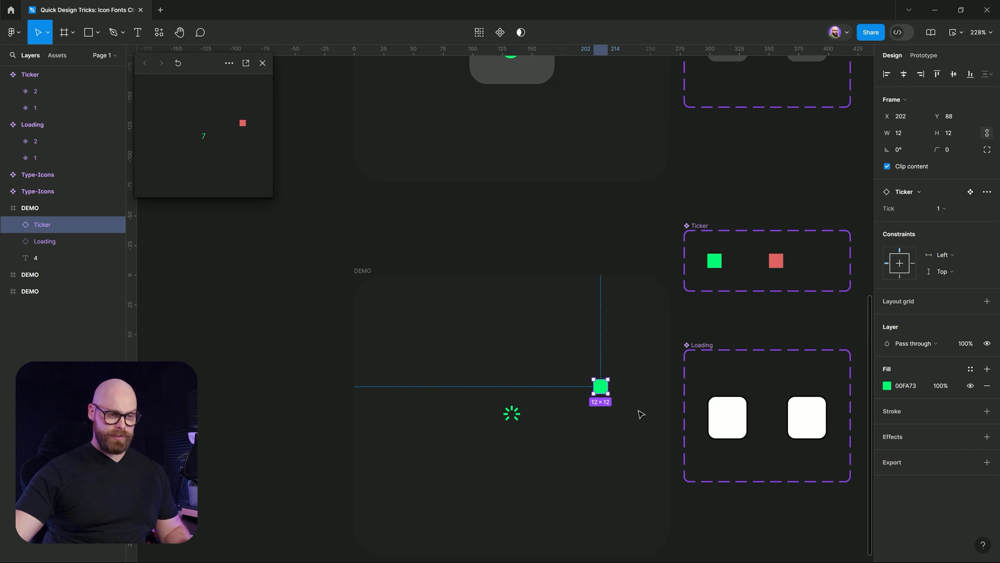
click(642, 311)
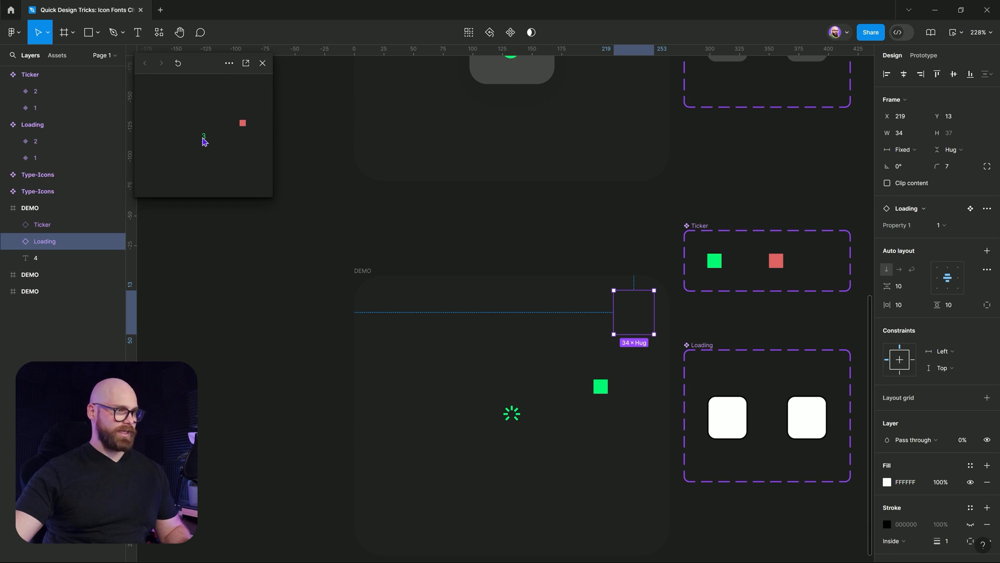
click(512, 415)
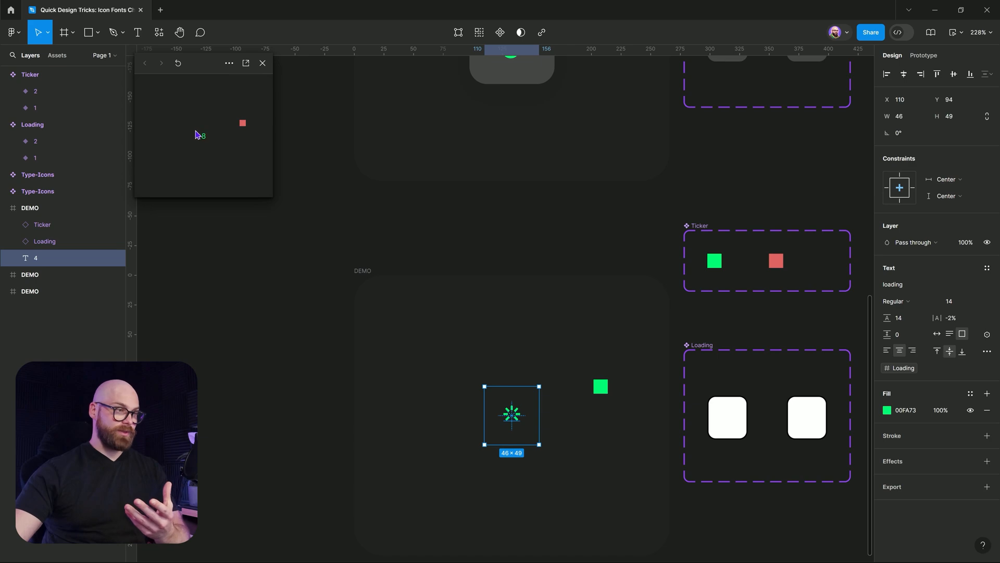
click(604, 393)
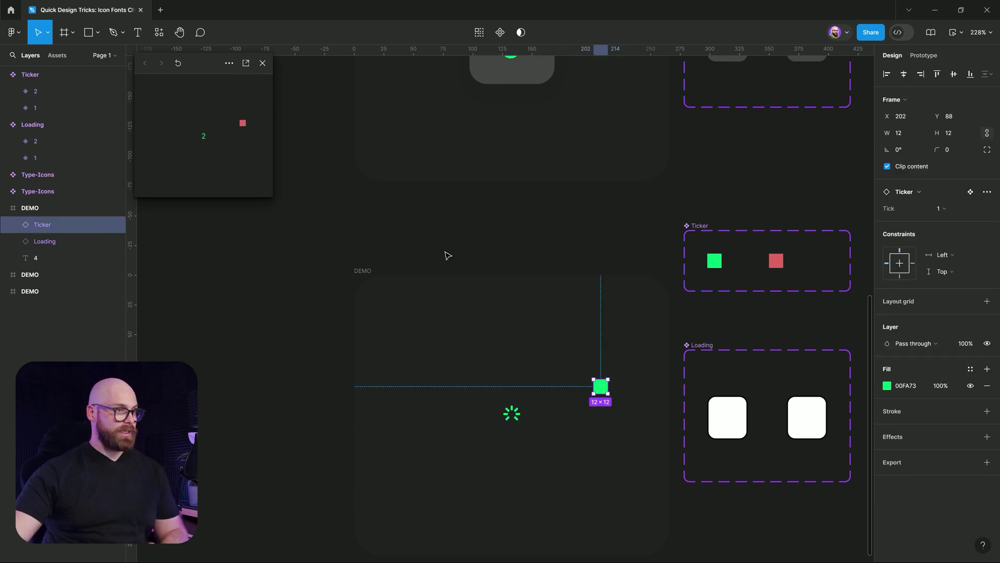
Review the Ticker variants' existing delay interaction in the Prototype panel
click(776, 260)
scroll(776, 260, right, 3)
click(937, 59)
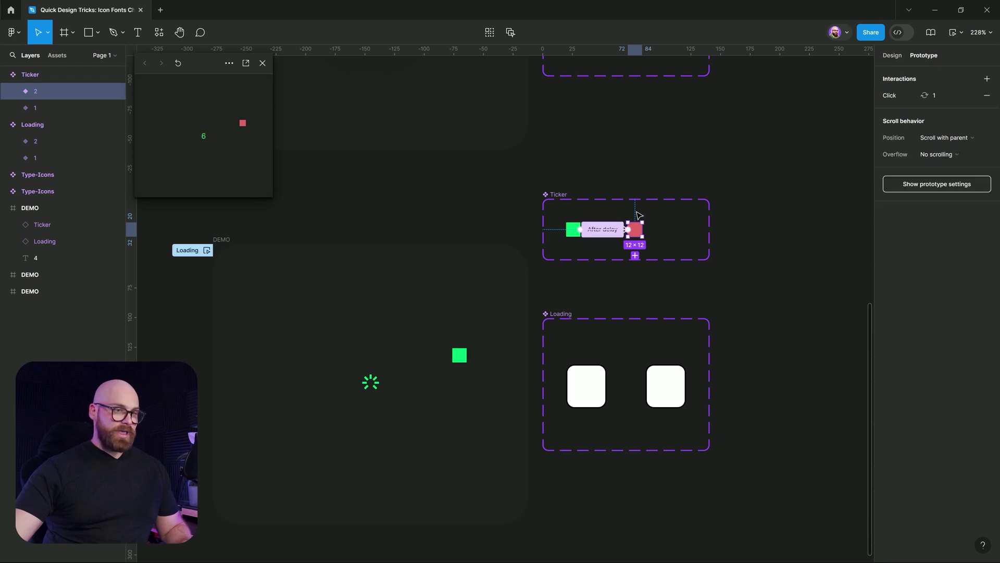
click(618, 230)
scroll(603, 223, up, 5)
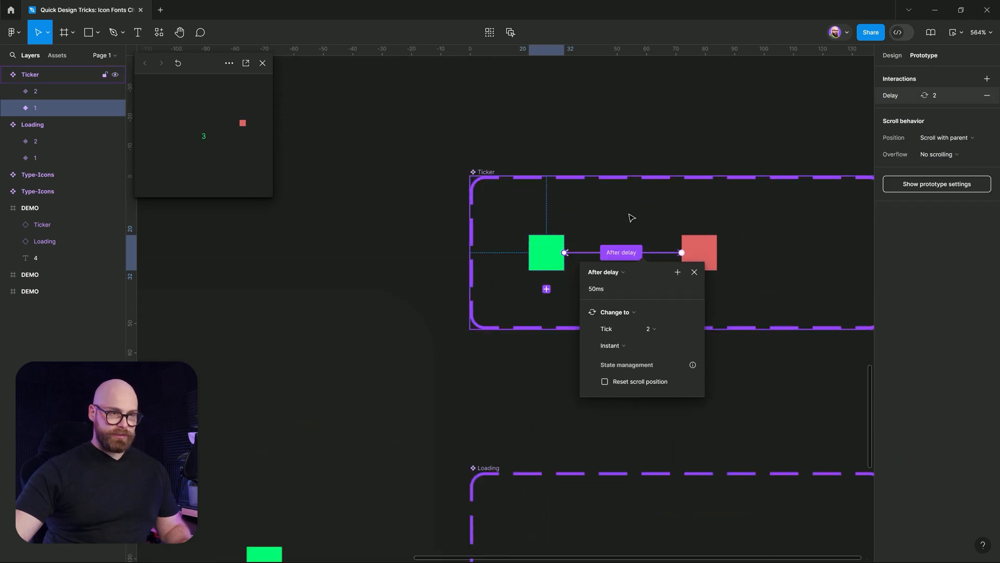
scroll(626, 234, up, 5)
key(Escape)
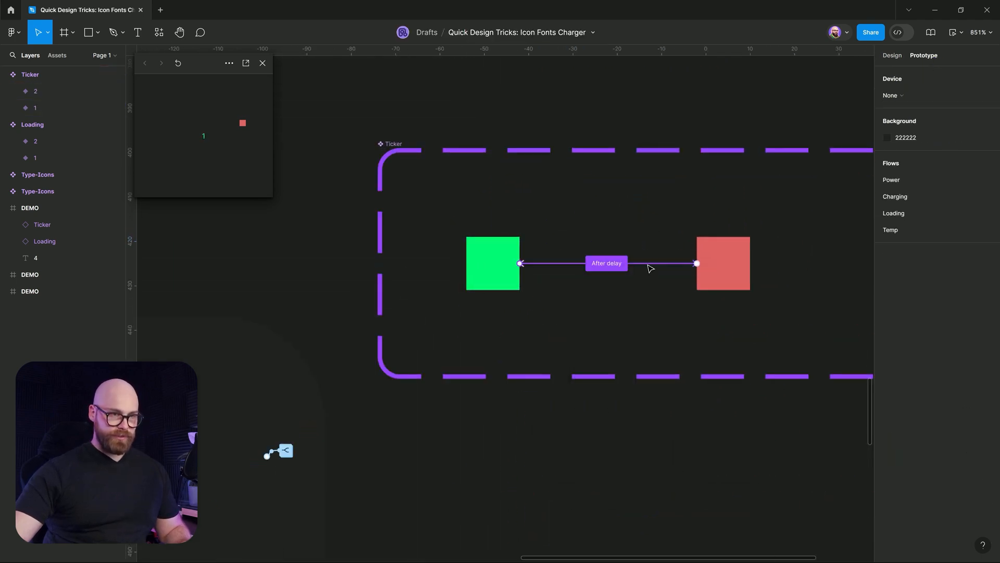
Move the red square lower and change its trigger to After delay 800ms
drag(723, 268, 680, 306)
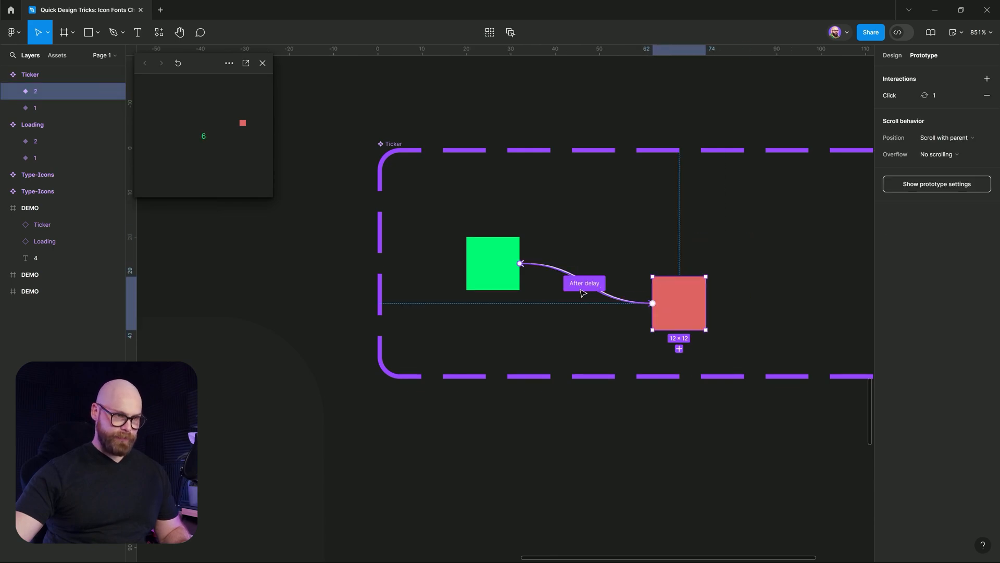
click(578, 283)
click(531, 303)
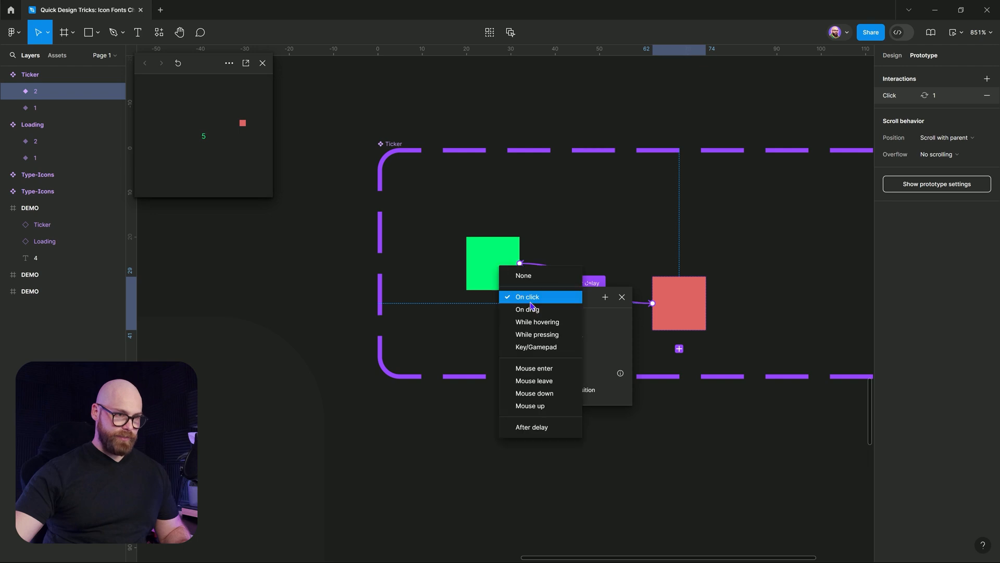
click(538, 427)
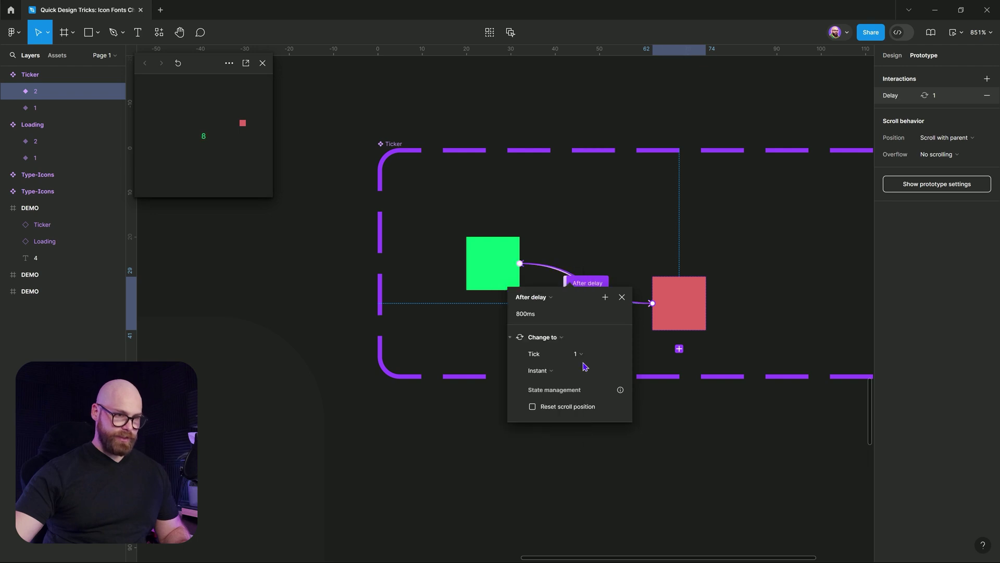
click(544, 319)
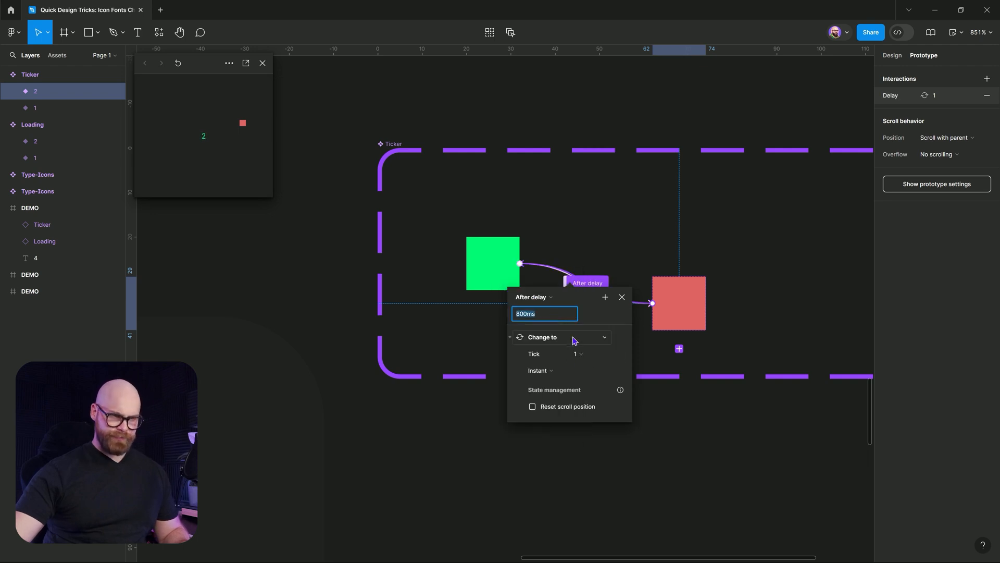
key(Escape)
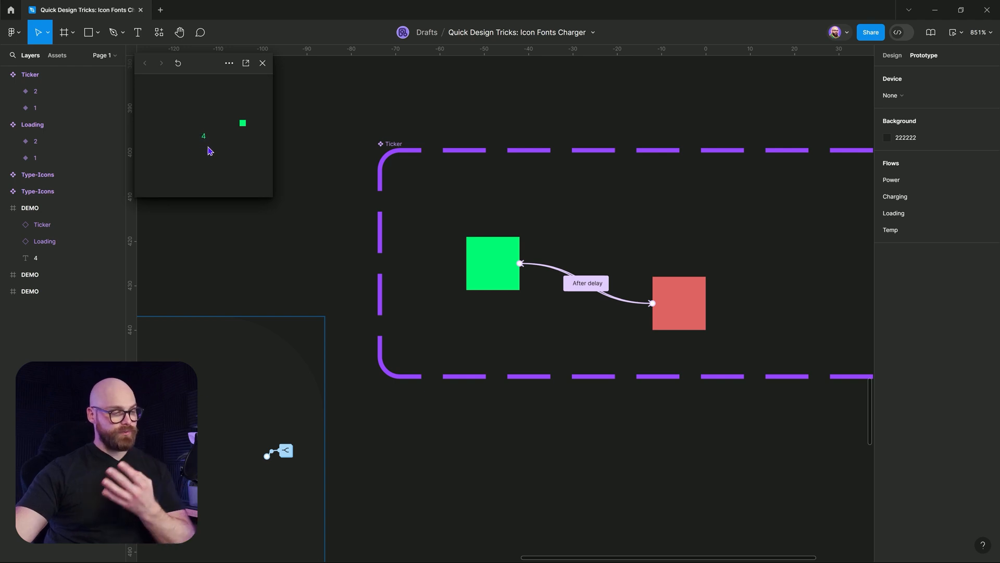
scroll(634, 403, down, 2)
scroll(574, 383, down, 3)
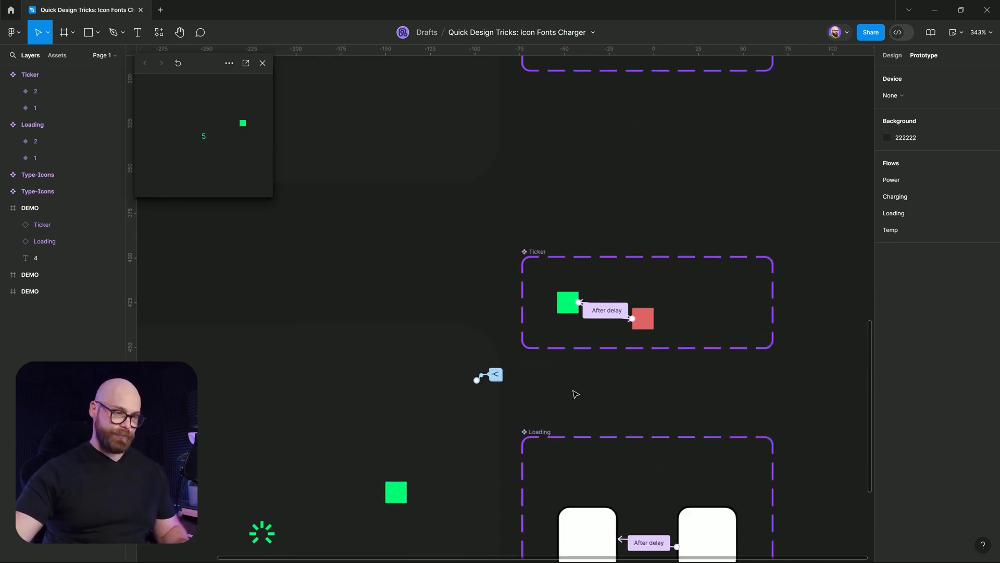
scroll(615, 297, up, 4)
Add a Conditional action to the green square's 50ms delay interaction
click(615, 295)
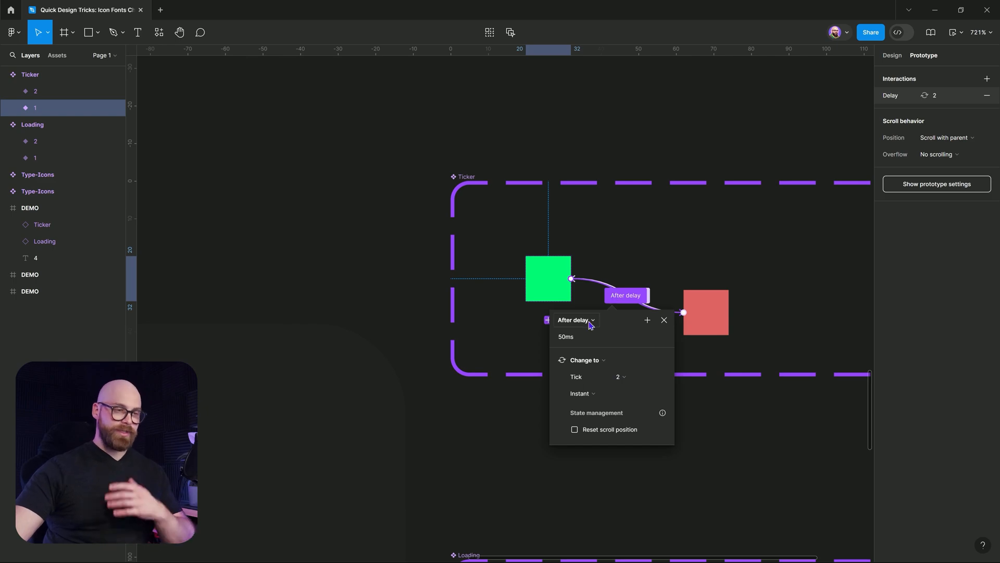
click(554, 360)
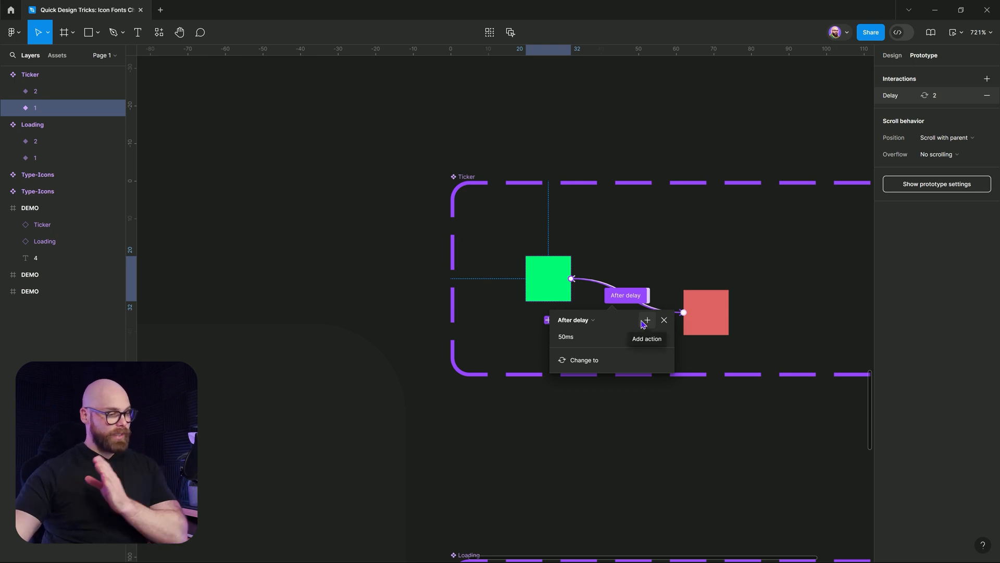
click(646, 325)
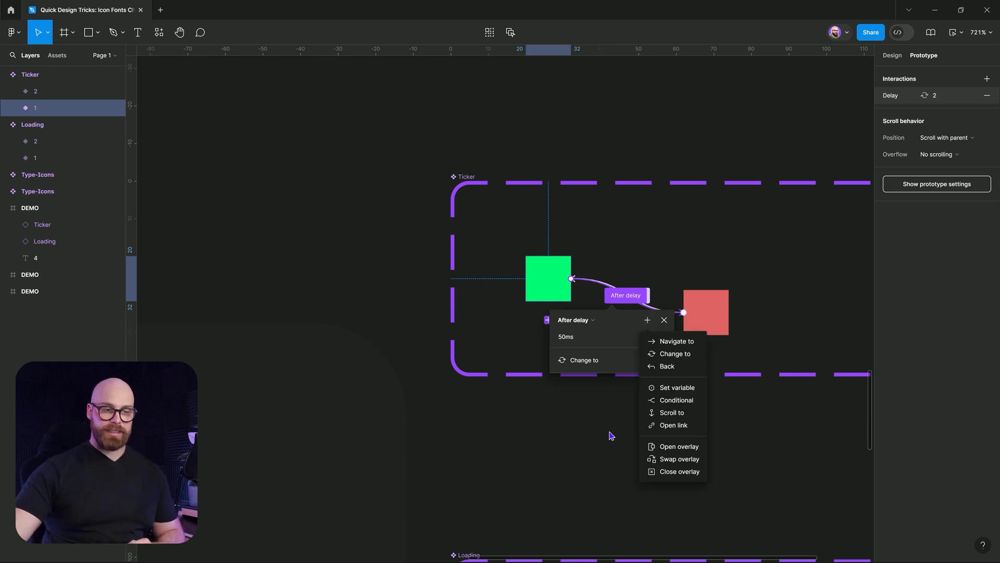
click(672, 400)
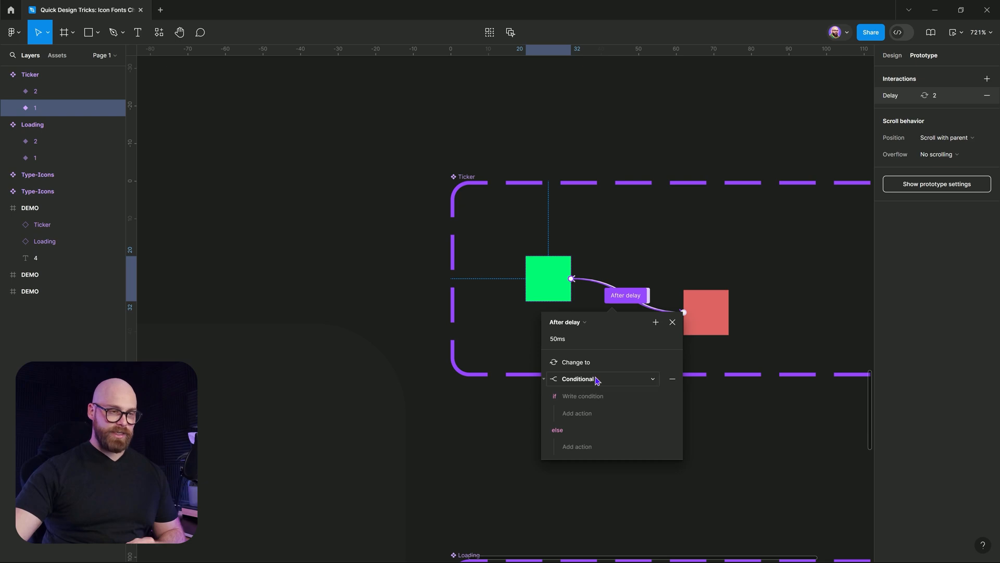
Write the condition Loading less than or equal to 7, replacing a not-equal comparison
click(651, 398)
scroll(602, 472, down, 1)
scroll(599, 492, down, 1)
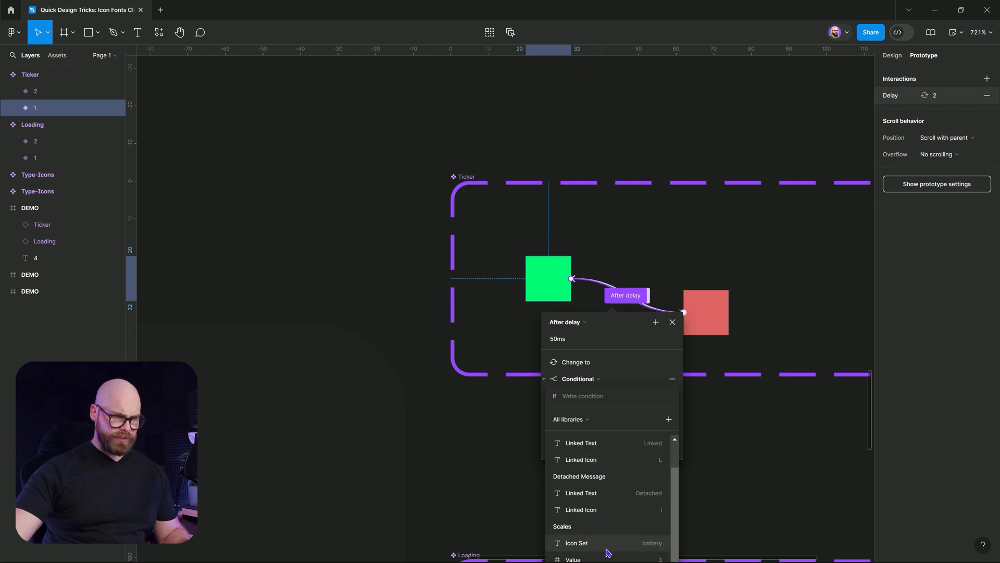
scroll(607, 539, up, 3)
text(load)
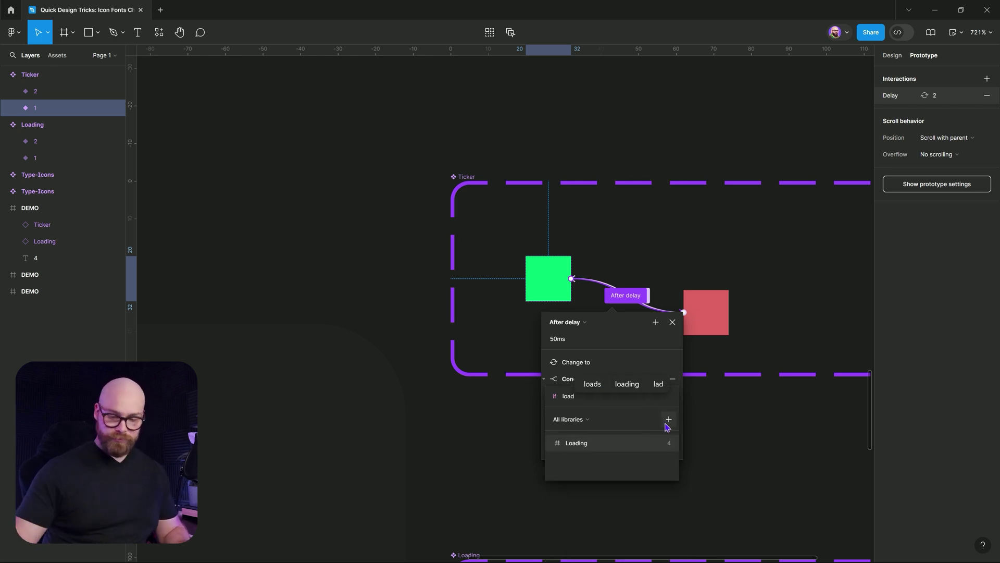
key(Return)
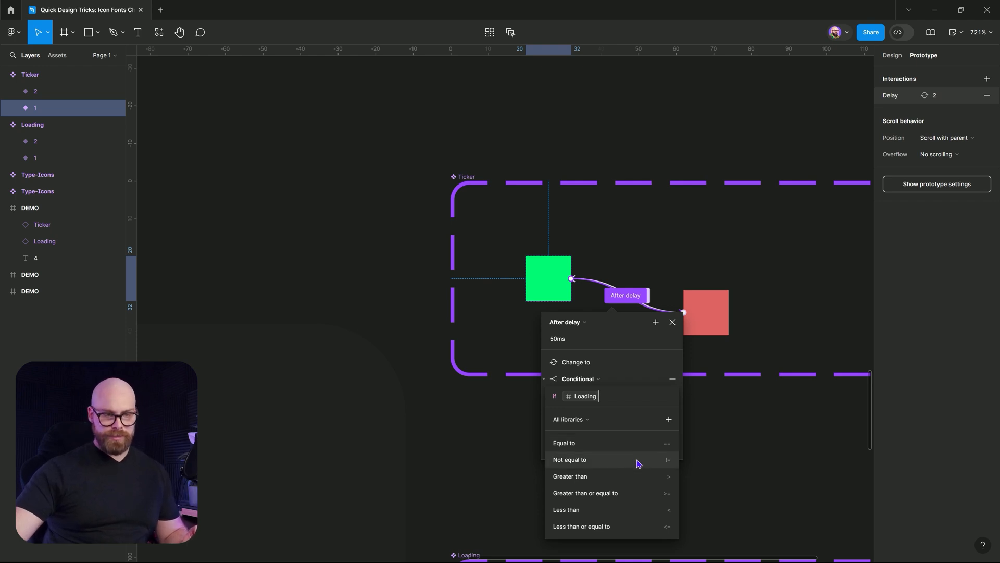
click(642, 463)
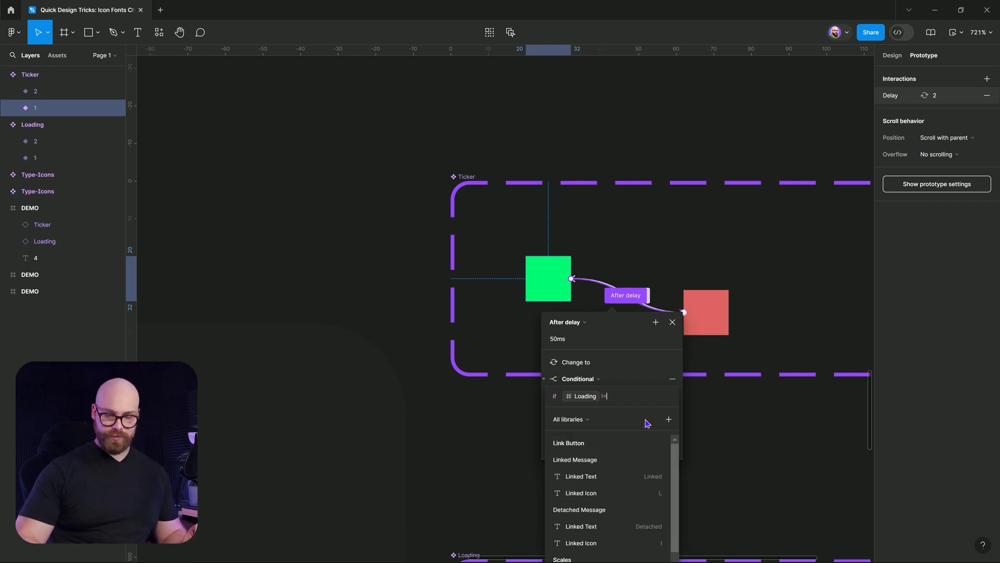
text(8)
key(BackSpace)
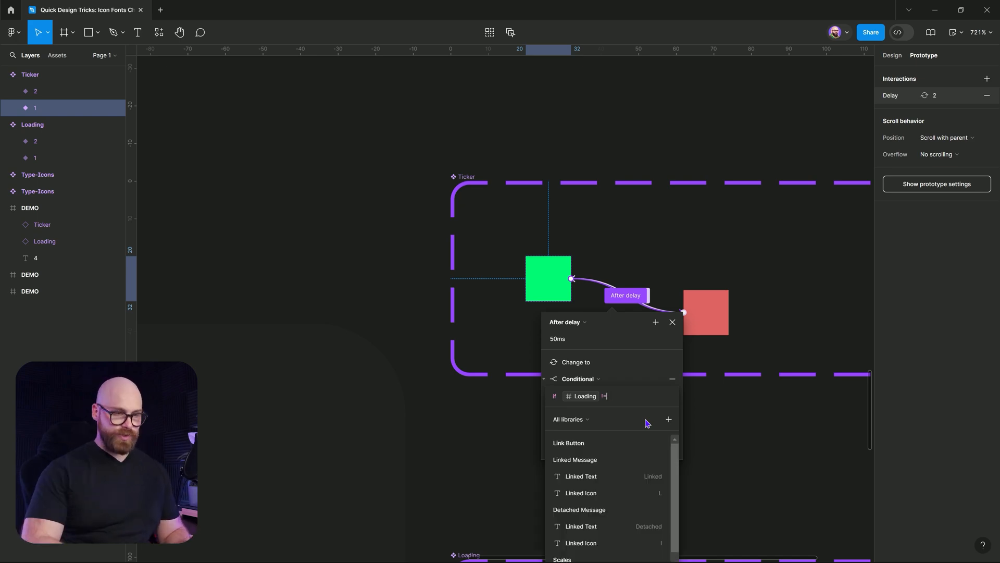
key(BackSpace)
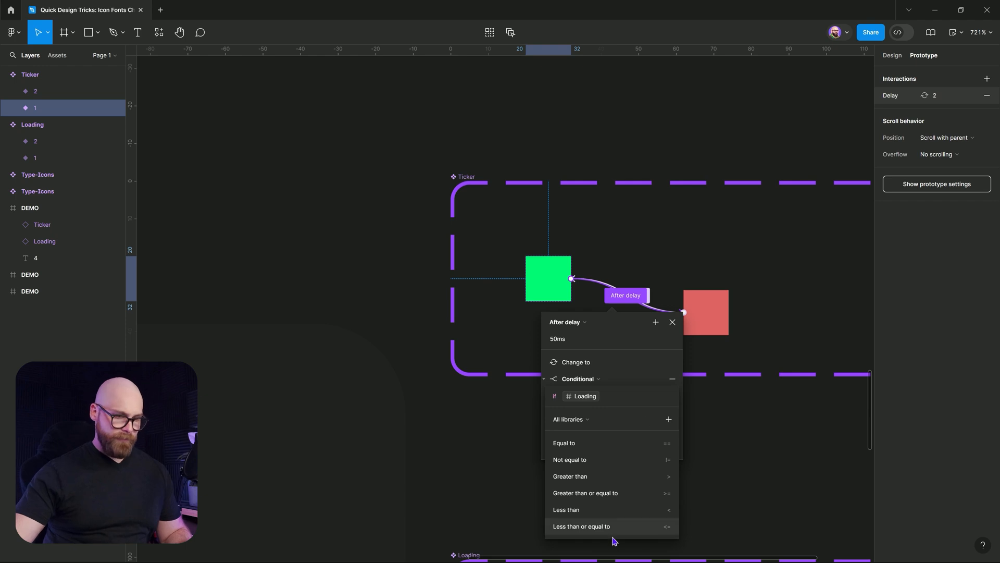
click(609, 529)
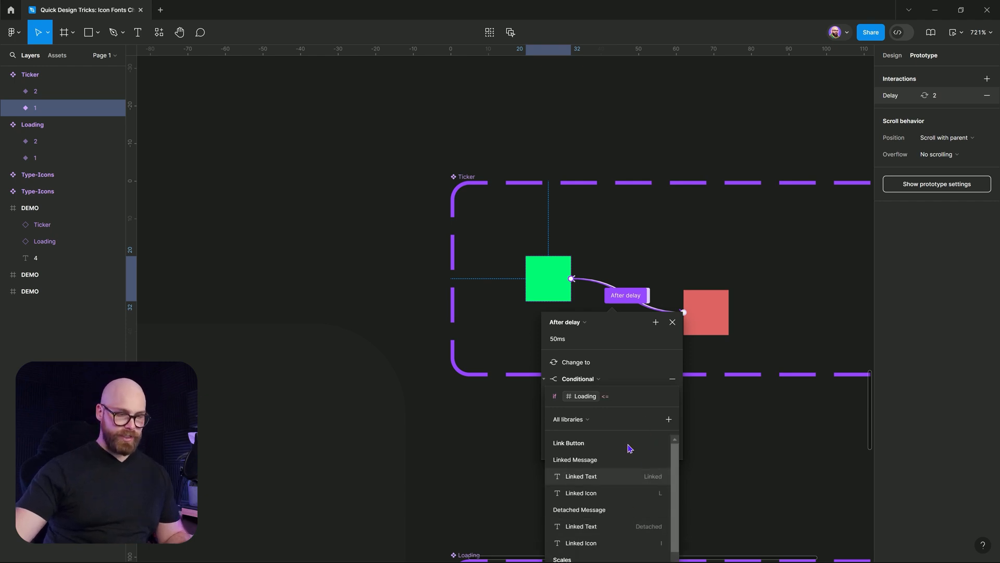
text(7)
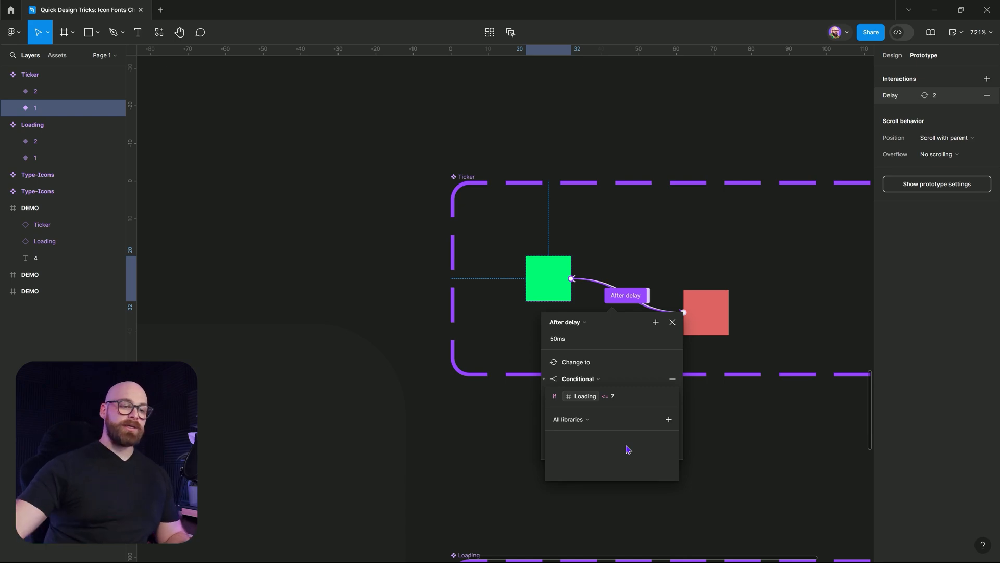
click(620, 382)
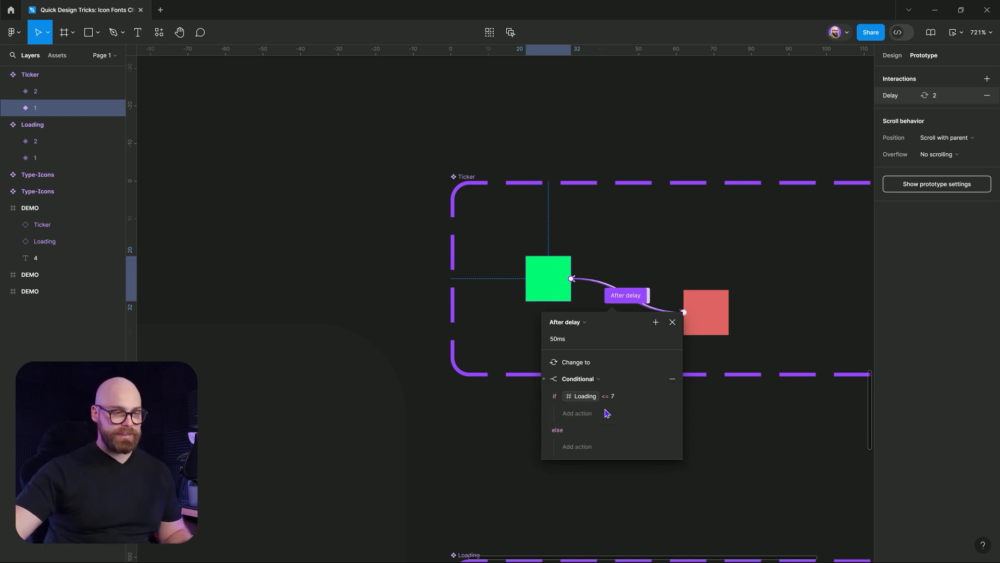
Make the if branch set Loading to Loading + 1
click(574, 414)
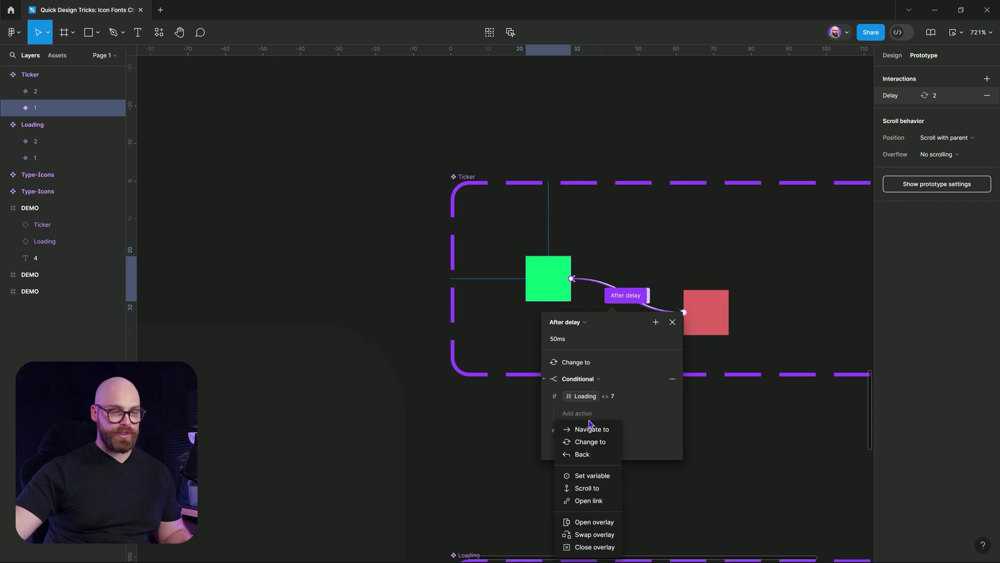
click(583, 479)
text(loa)
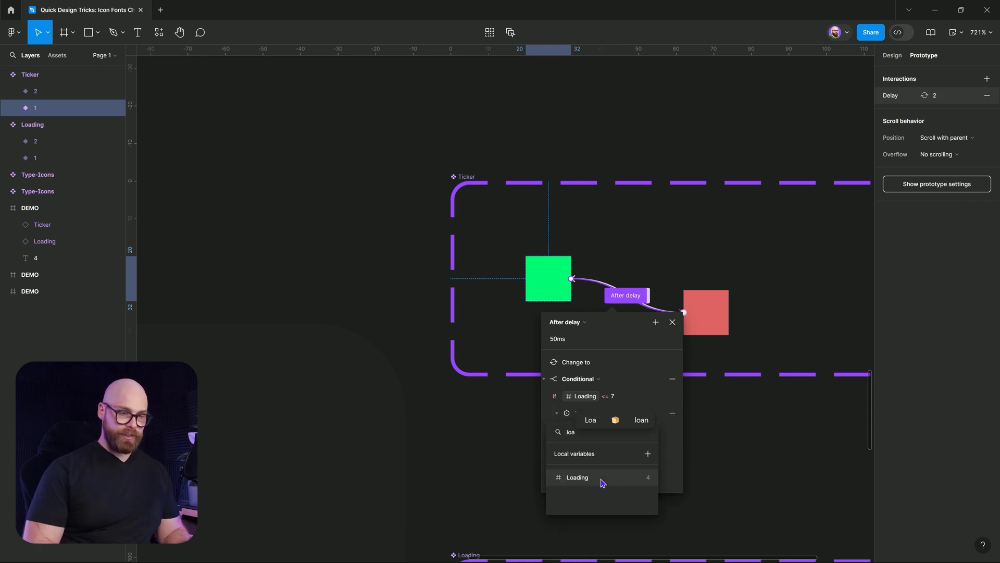
click(600, 483)
text(loa)
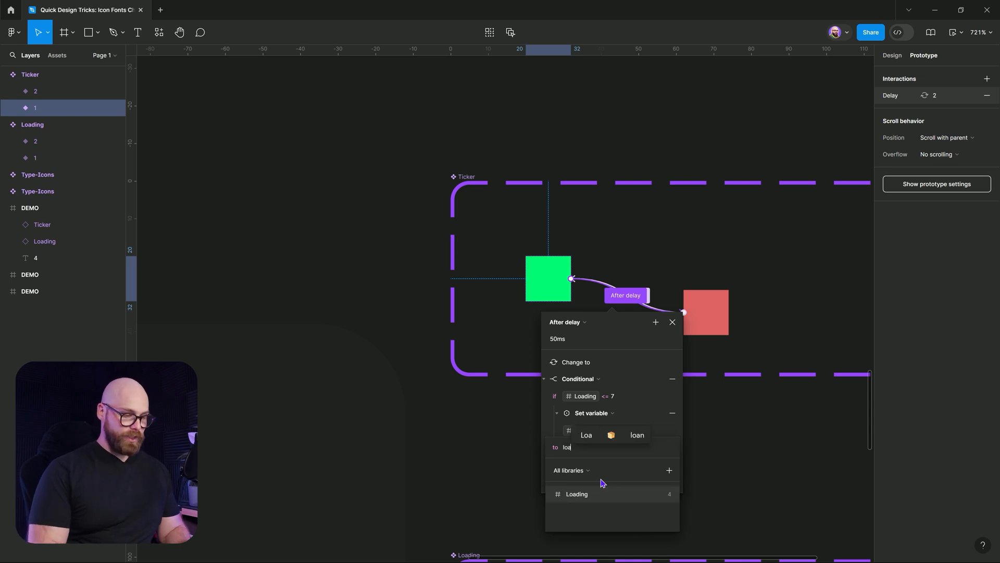
key(Return)
text(+ )
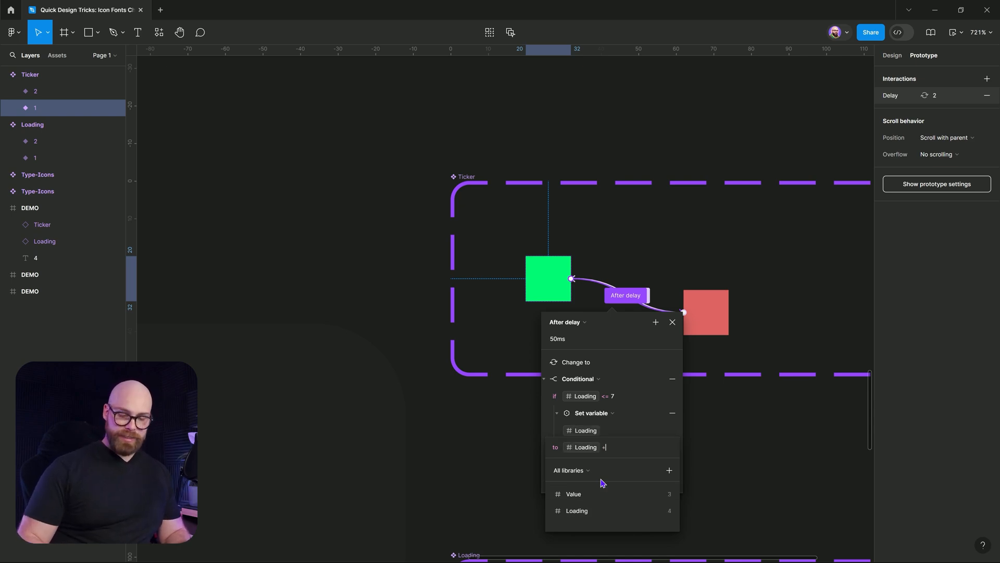
text(1)
key(Return)
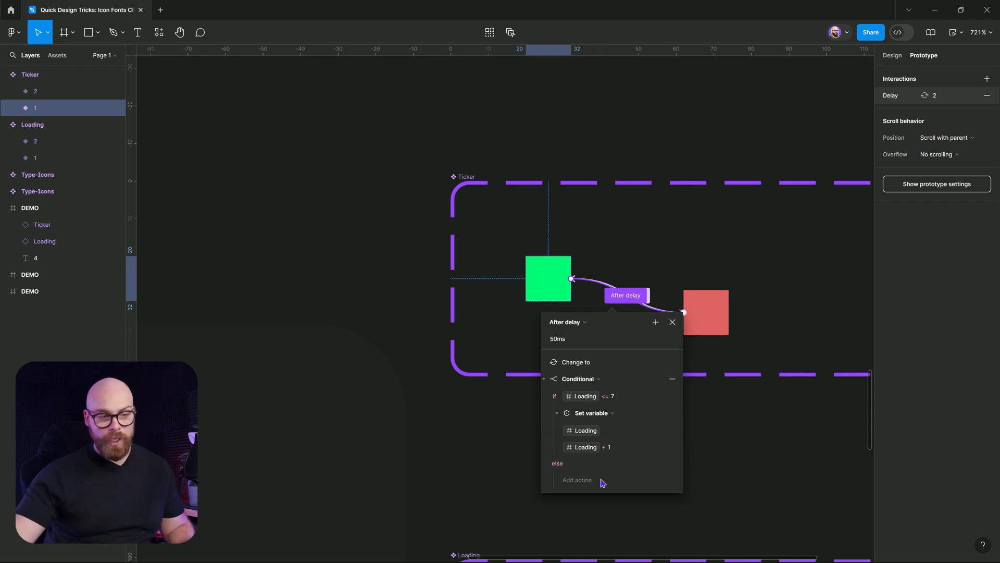
Make the else branch set Loading back to 1 and close the editor
click(595, 480)
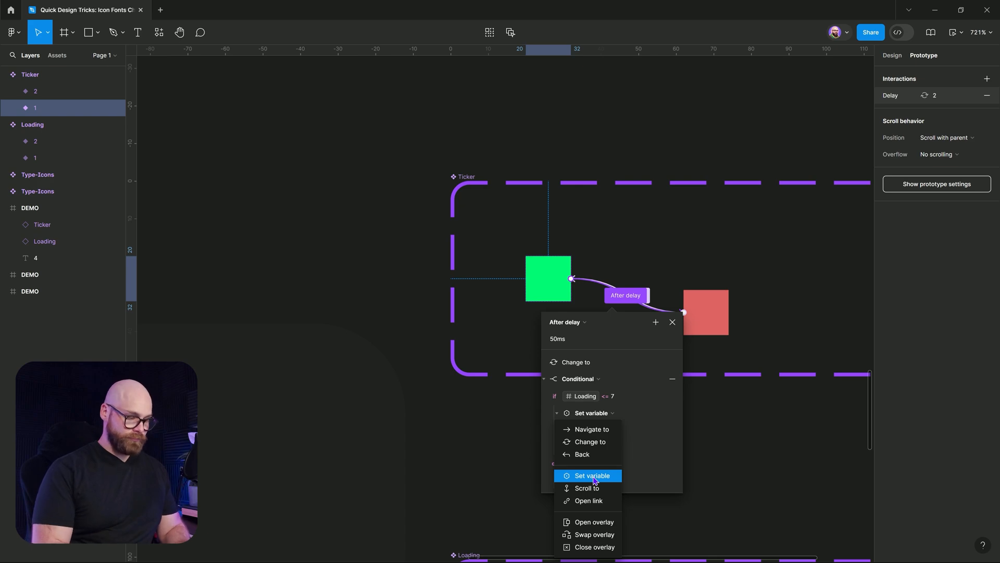
click(593, 478)
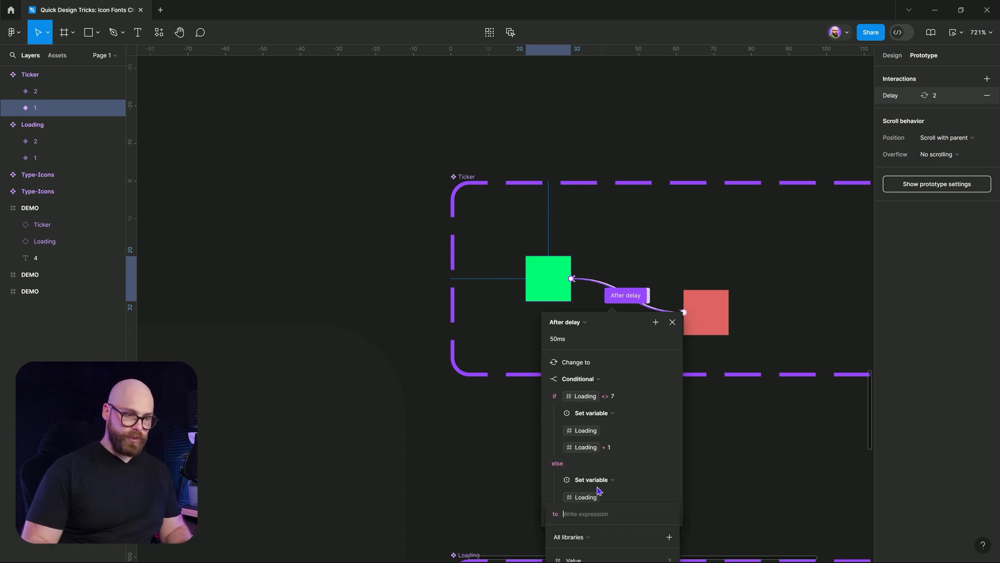
text(loa)
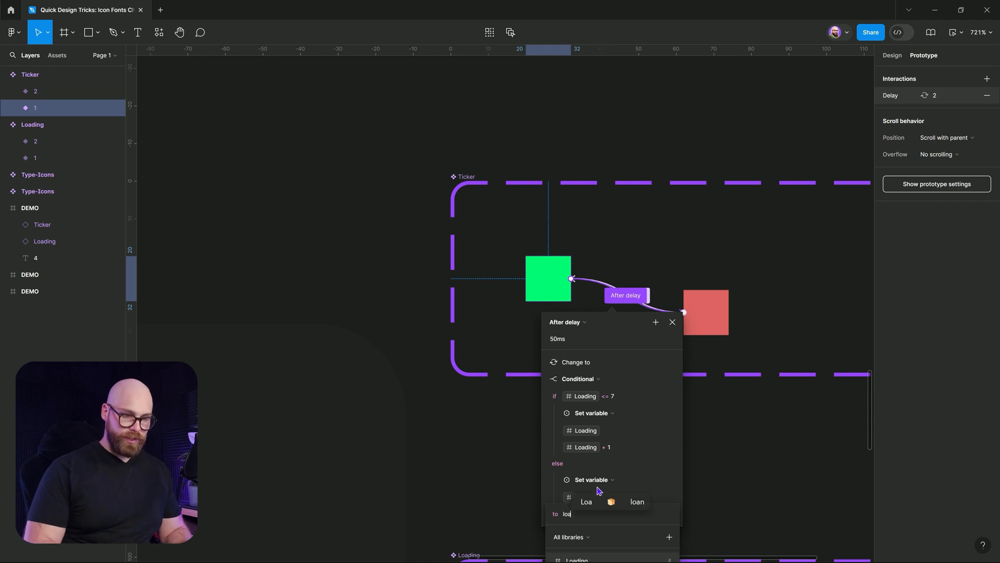
key(Return)
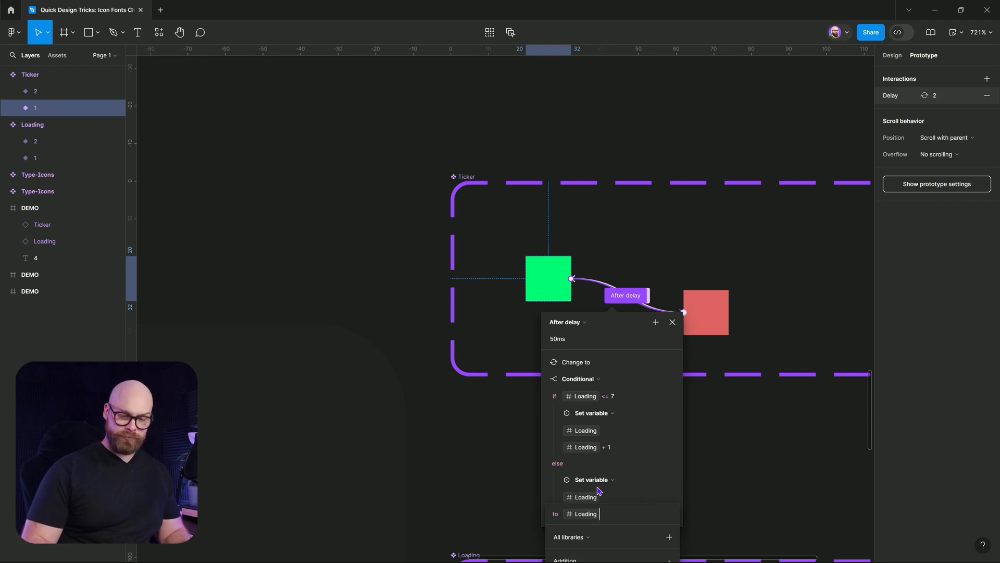
key(BackSpace)
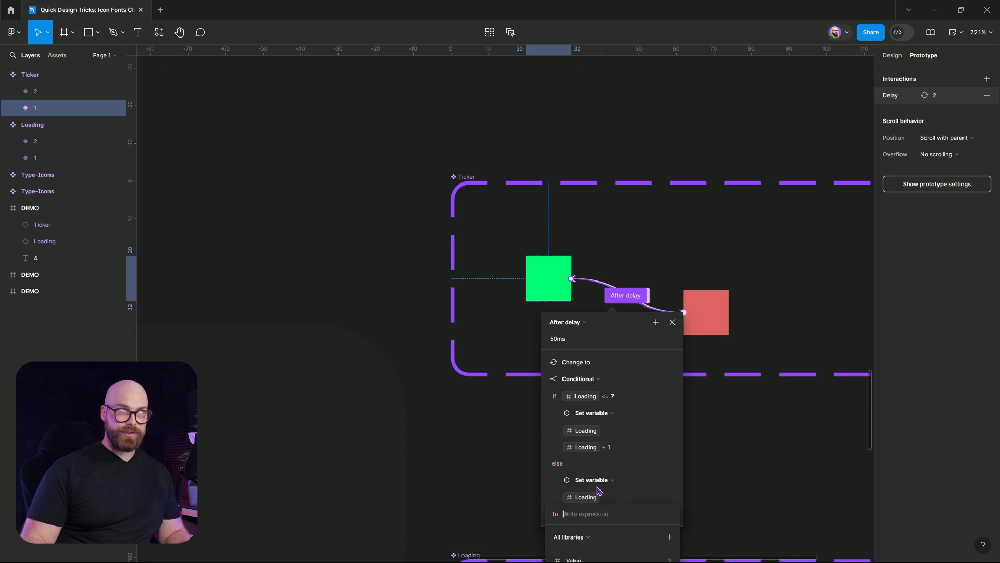
text(1)
key(Return)
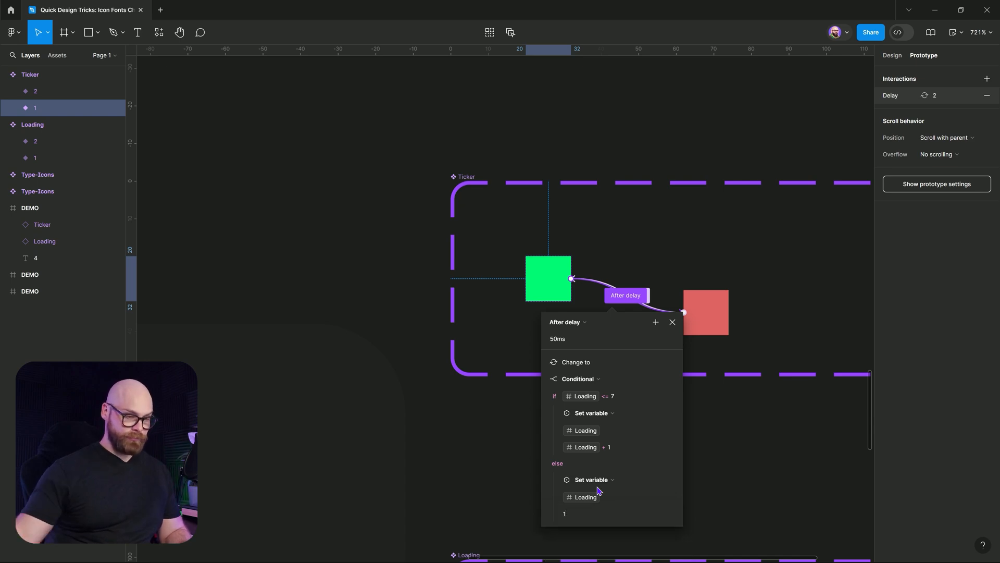
click(472, 400)
scroll(466, 328, down, 2)
scroll(509, 205, down, 5)
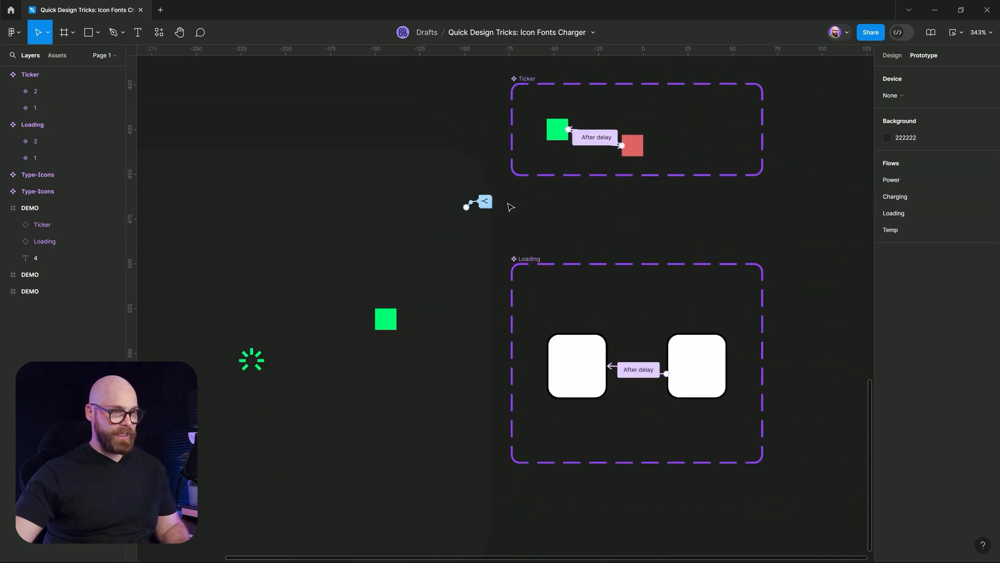
Delete the Loading instance from DEMO and move the Ticker square higher
click(587, 368)
click(429, 219)
key(Delete)
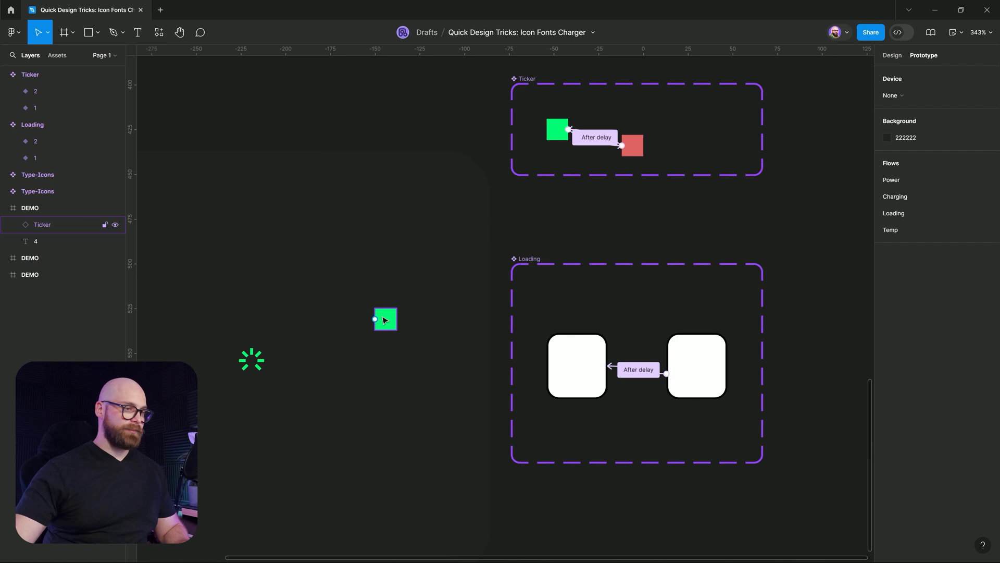
mouse_move(383, 319)
mouse_down()
mouse_move(422, 213)
mouse_move(432, 240)
mouse_up()
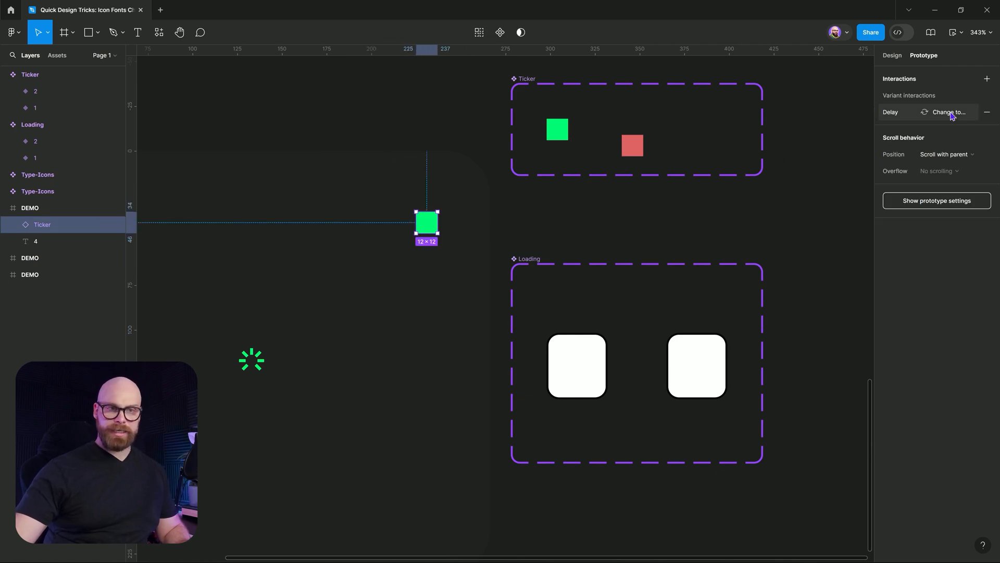
scroll(438, 258, left, 3)
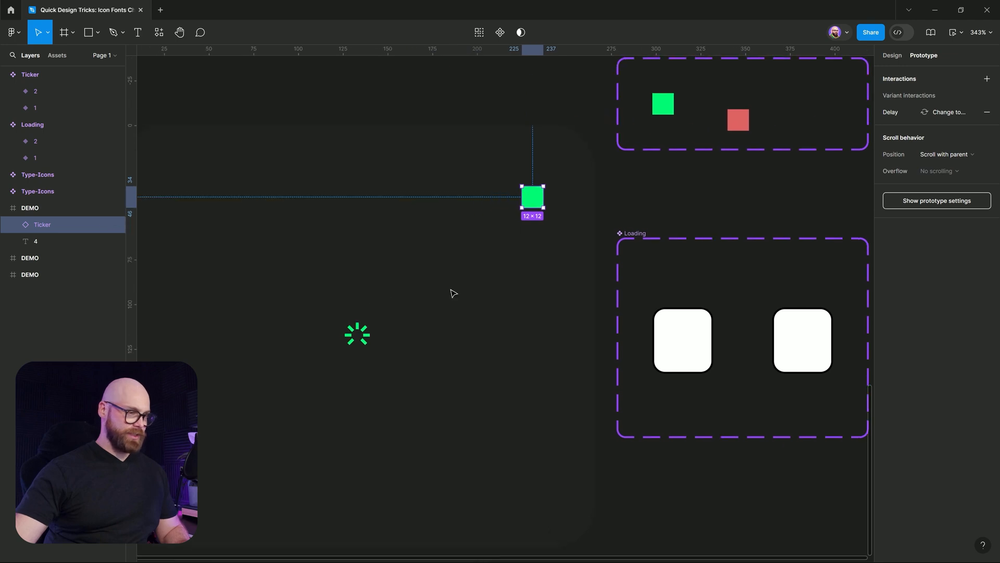
Bind the spinner text layer's content to the Loading variable
click(379, 335)
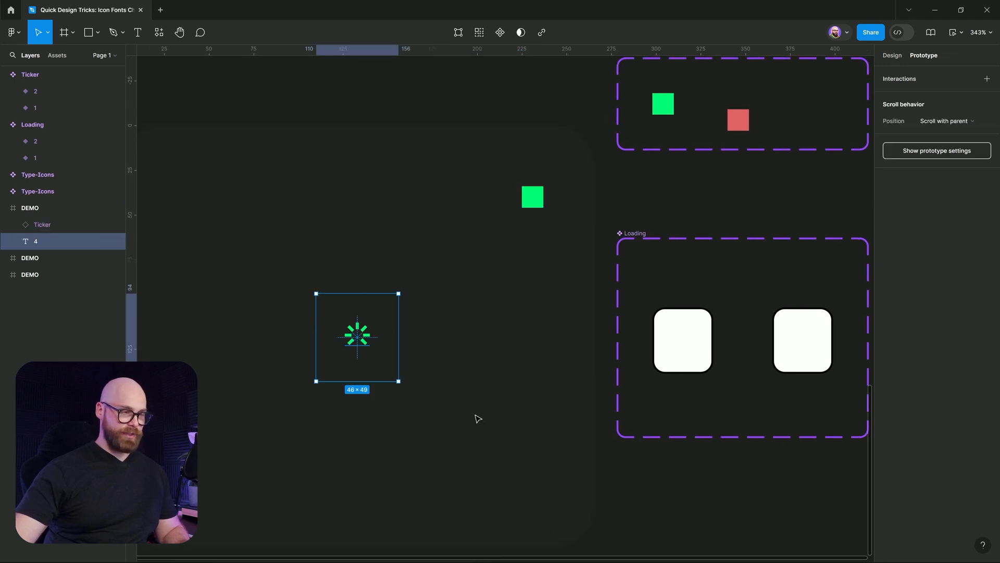
scroll(478, 418, left, 2)
ctrl+scroll(527, 437, down, 3)
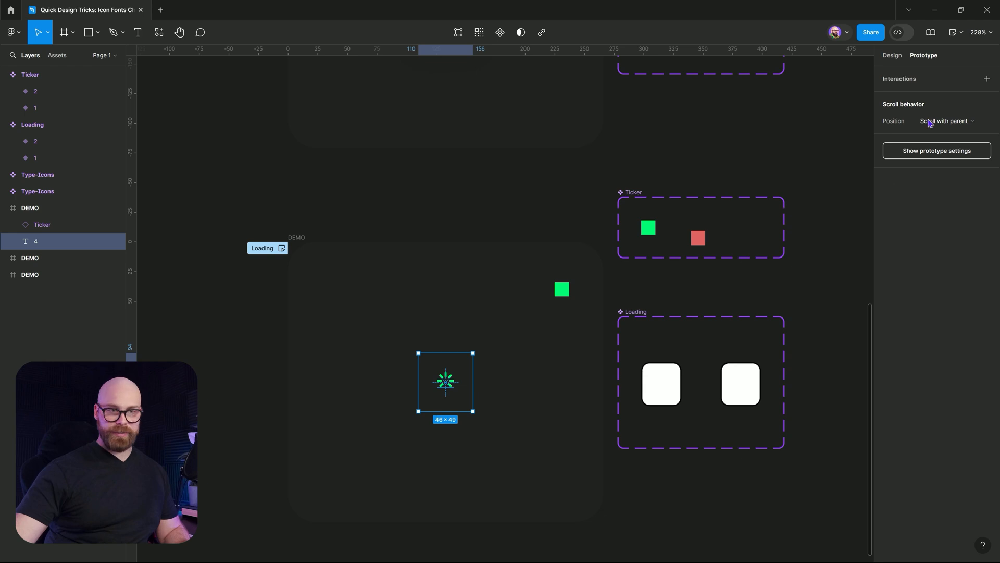
click(892, 55)
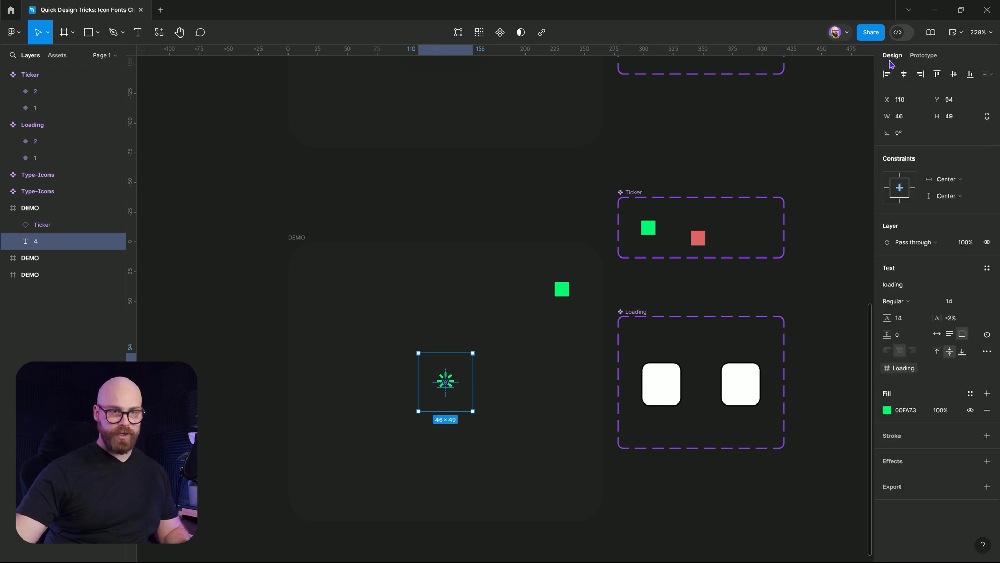
click(989, 336)
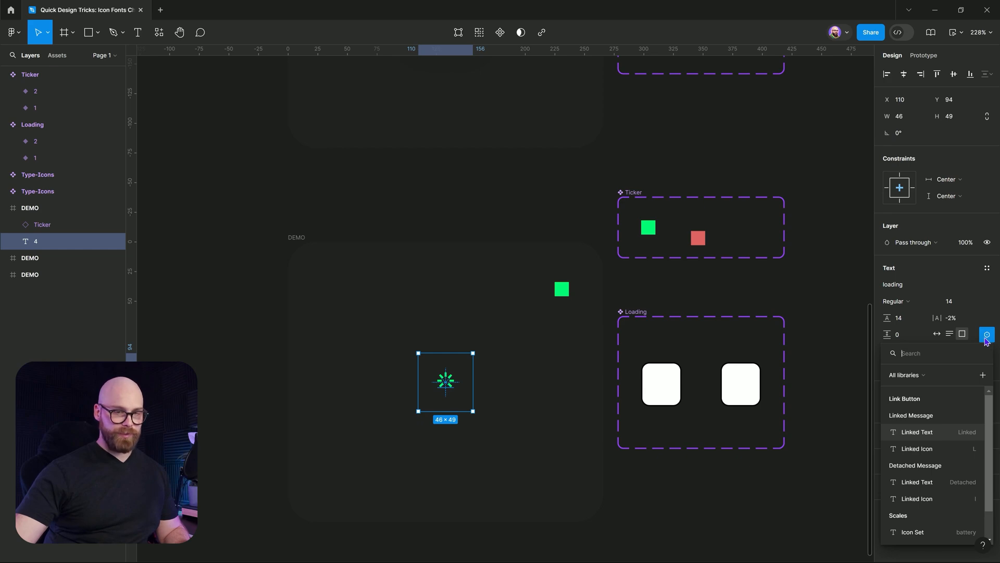
scroll(938, 524, down, 2)
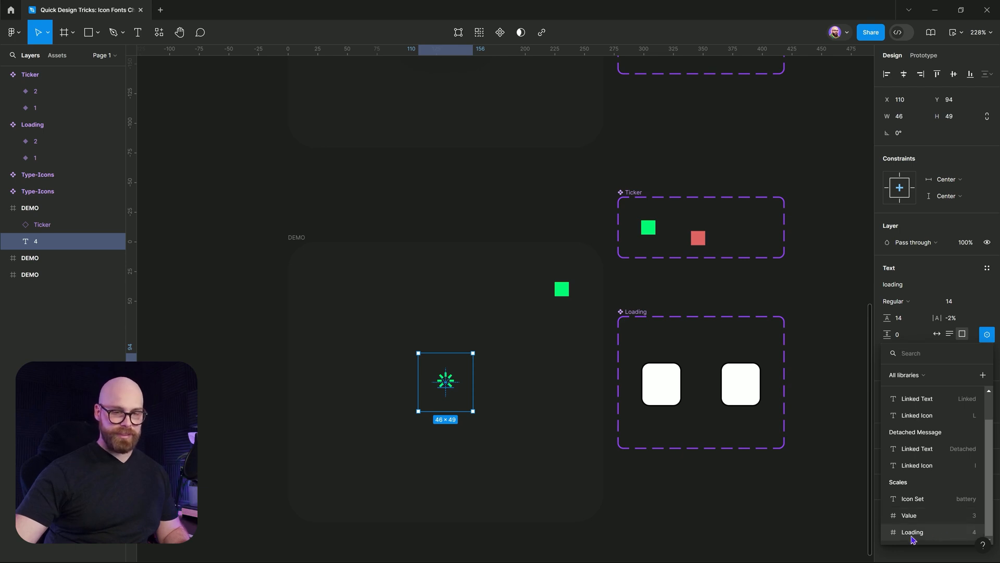
click(913, 532)
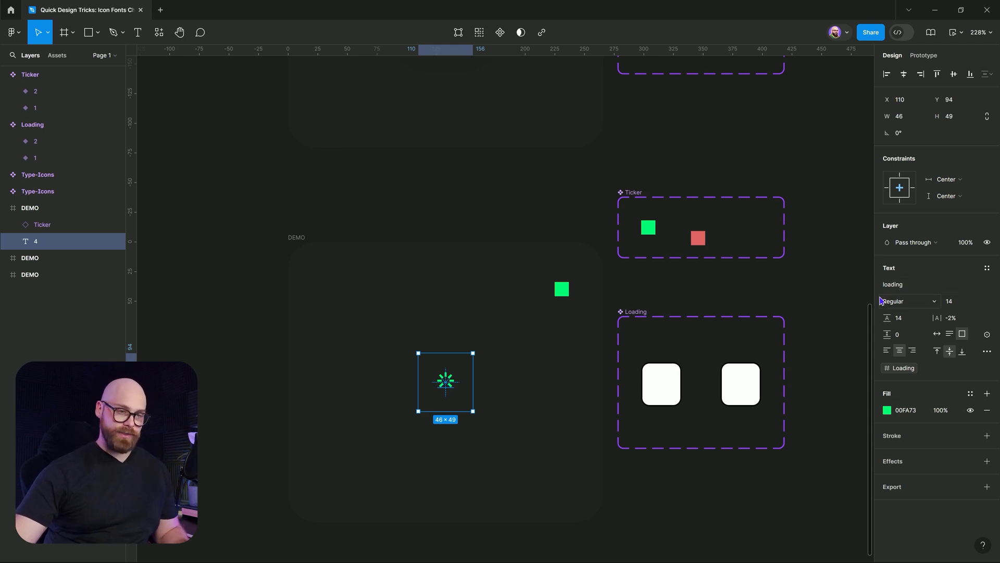
Open a live preview, set the Ticker instance to 0 opacity, and delete the old spinner text layer
key(shift+Tab)
key(shift+space)
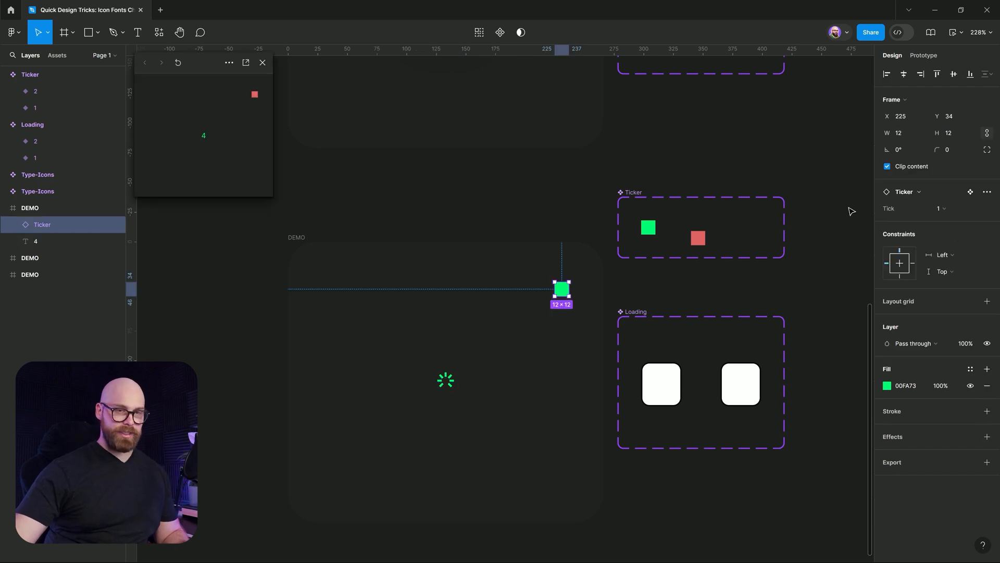
text(0)
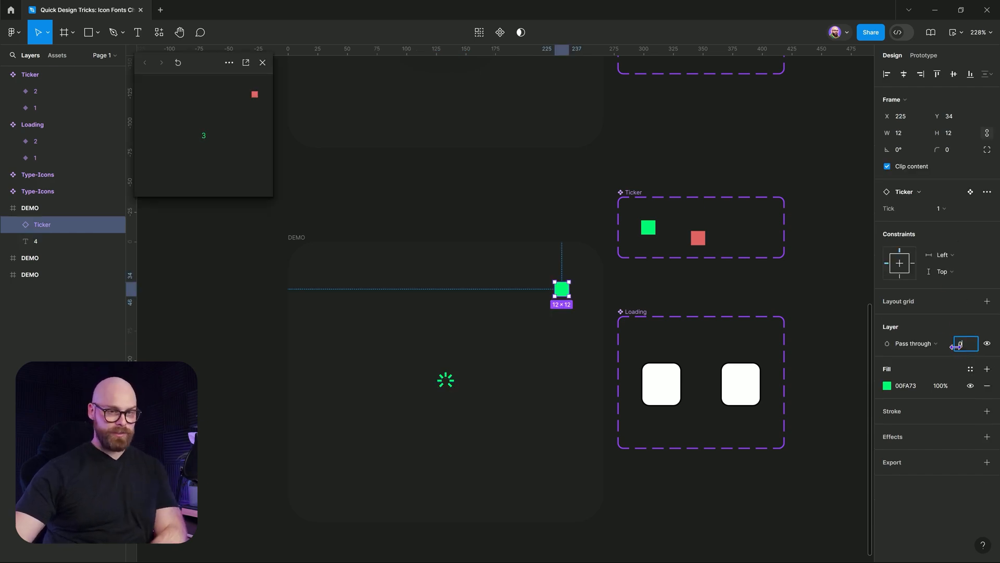
key(Return)
key(Escape)
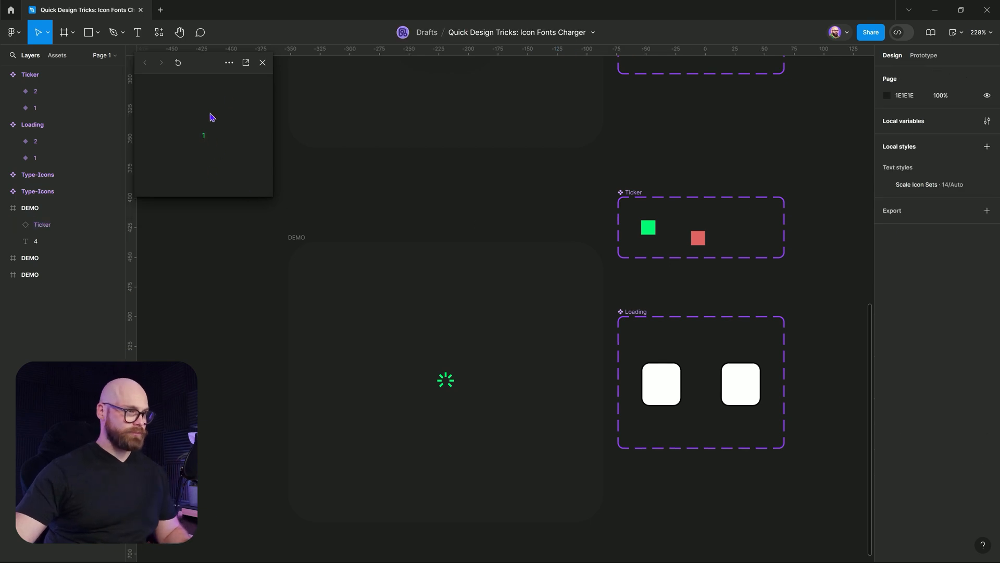
click(447, 381)
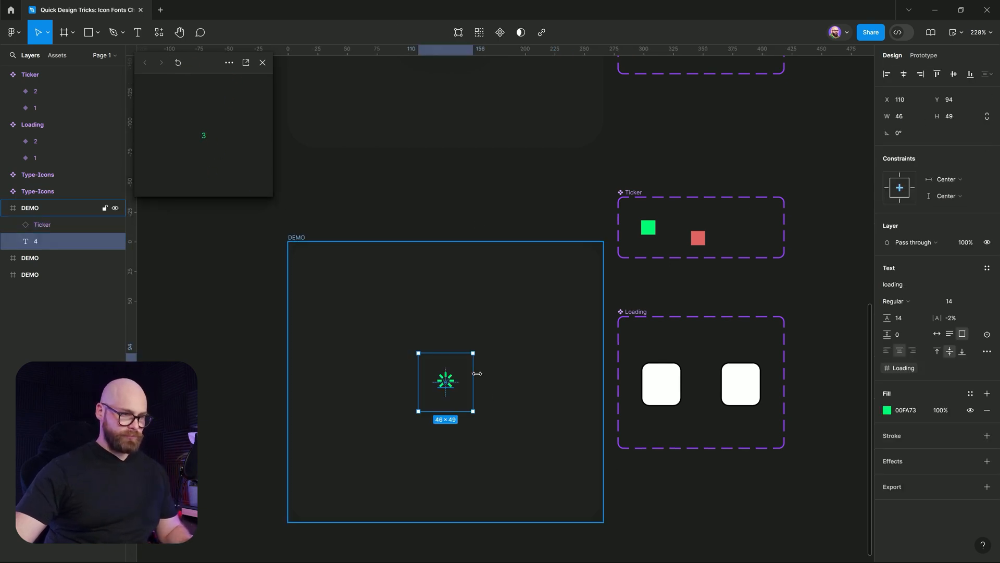
key(Delete)
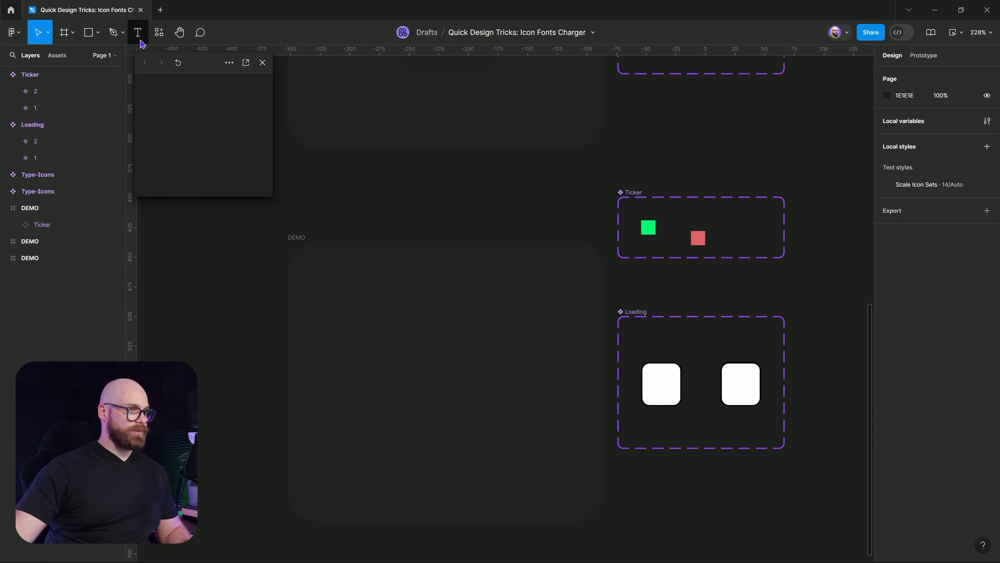
Add a new spinner text layer inside DEMO and bind its content to the Loading variable
click(137, 32)
click(479, 391)
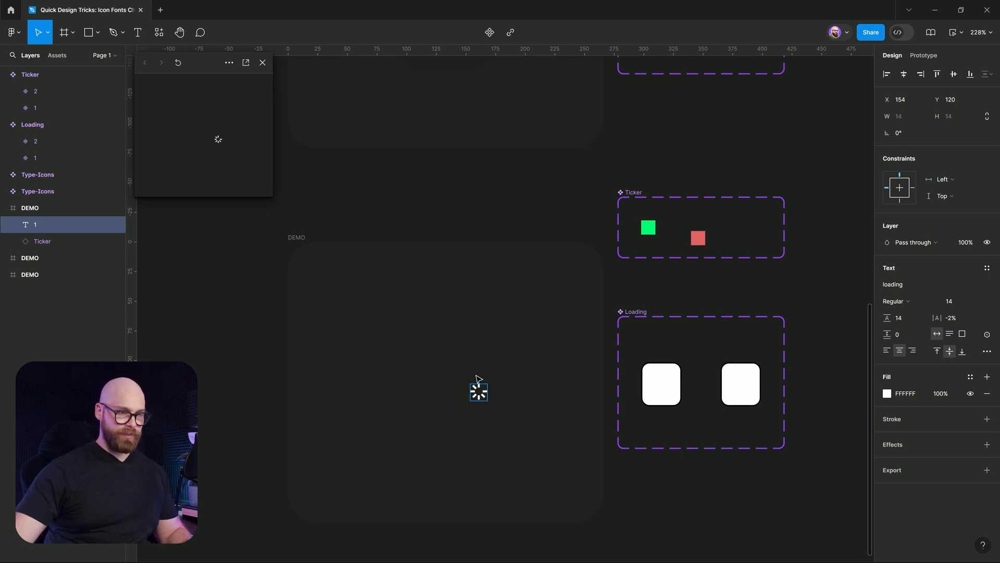
key(Escape)
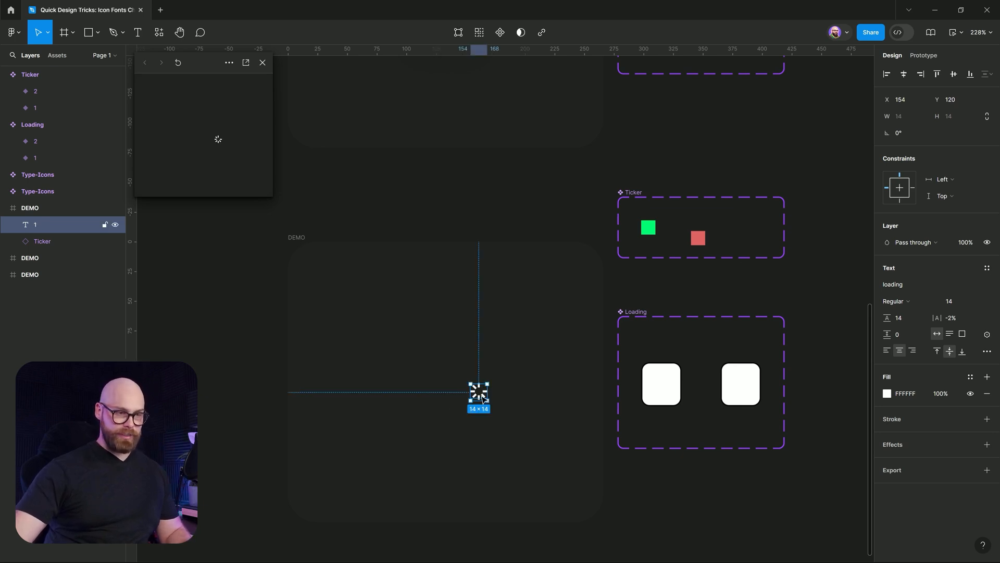
click(987, 333)
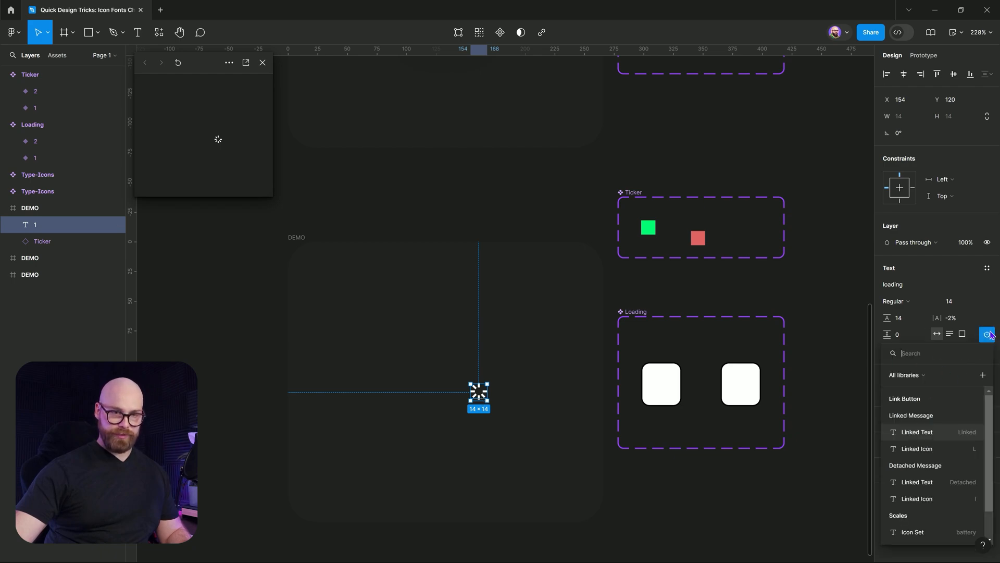
scroll(935, 489, down, 2)
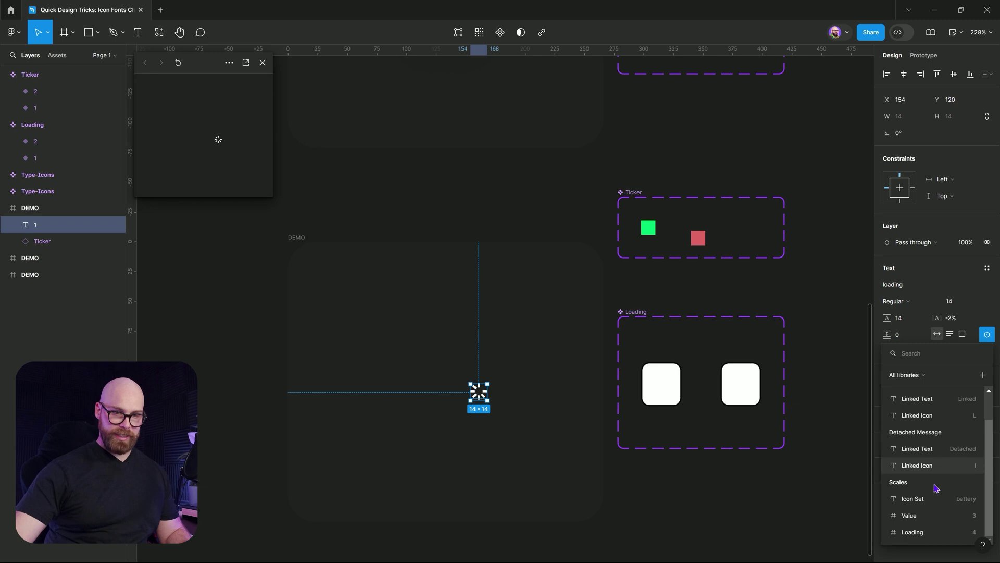
click(935, 532)
Position the spinner at the centre of DEMO with centre alignment and constraints
drag(479, 391, 453, 372)
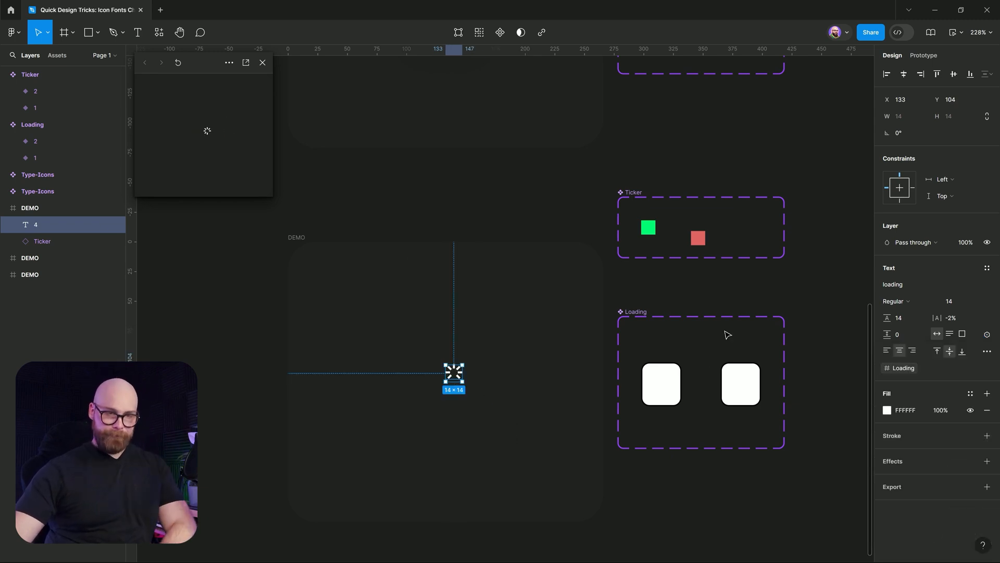
click(904, 75)
click(954, 75)
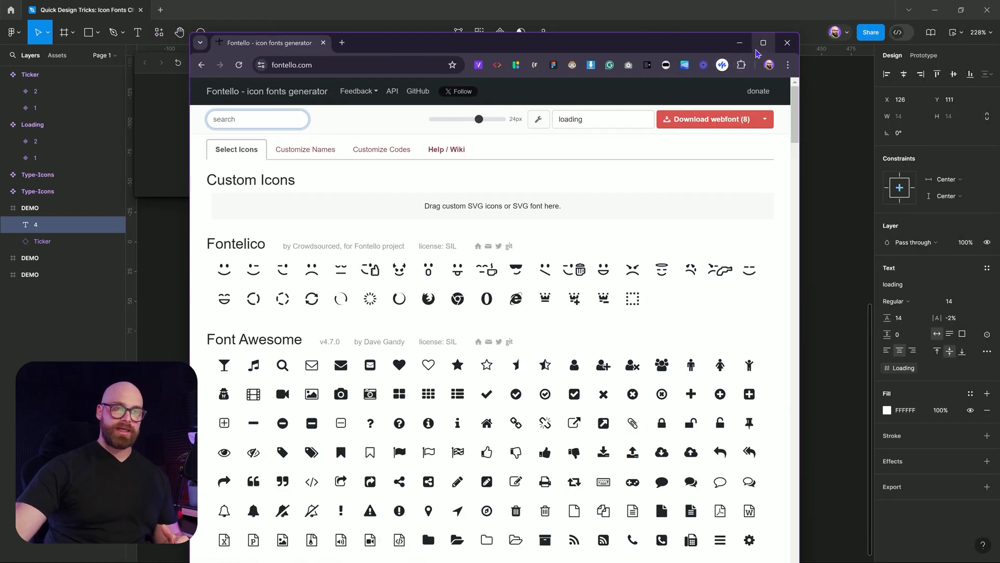
Maximise Fontello and review the loading glyphs' custom names and character codes U+0031–U+0038
click(763, 43)
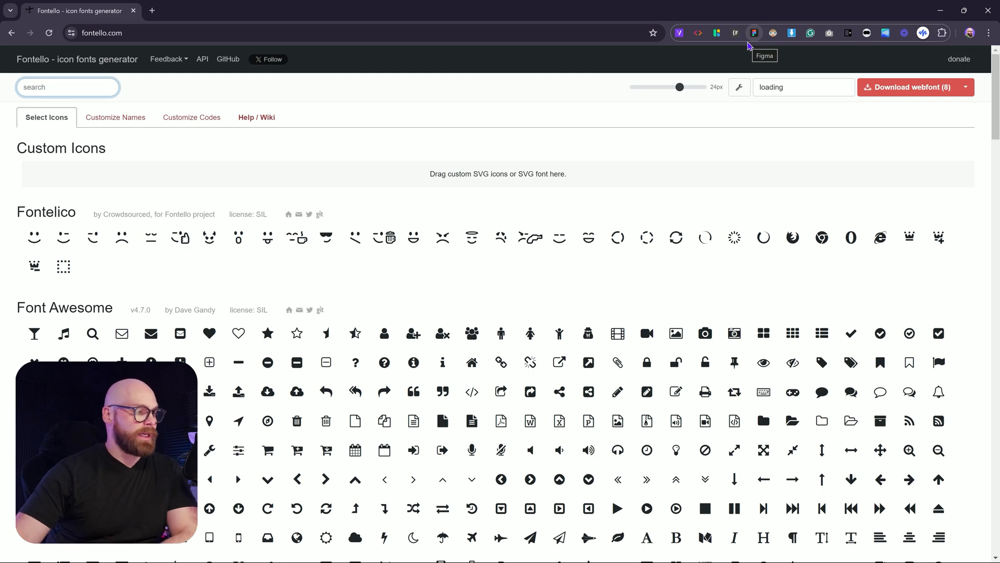
scroll(675, 179, down, 2)
scroll(661, 415, down, 2)
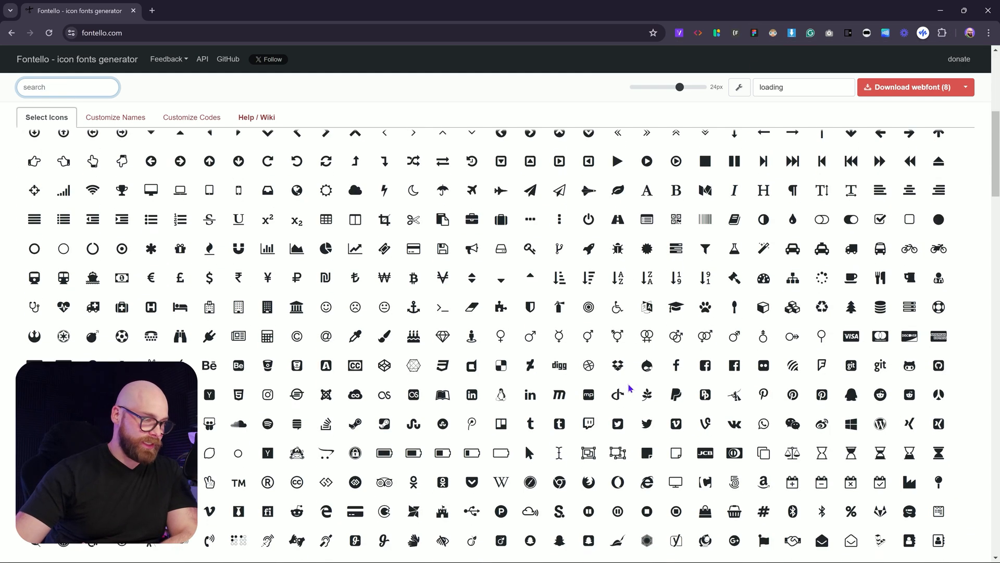
scroll(661, 414, down, 2)
scroll(968, 308, down, 3)
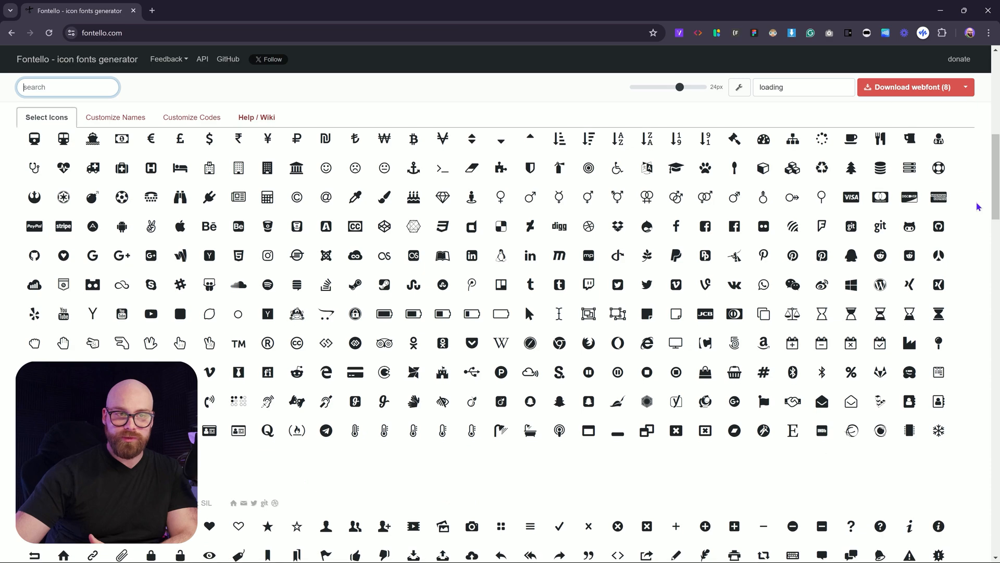
drag(997, 180, 995, 513)
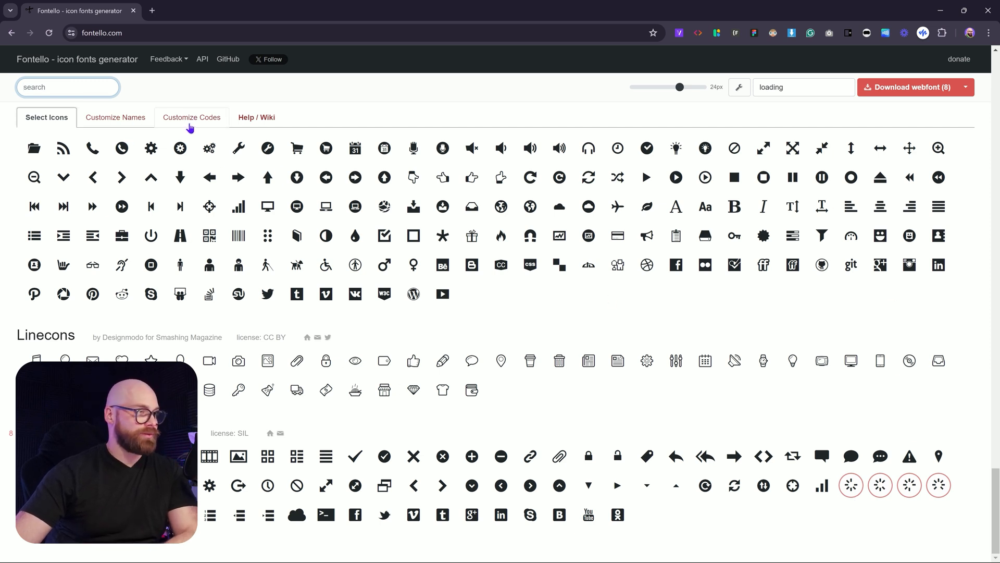
click(127, 118)
mouse_move(469, 168)
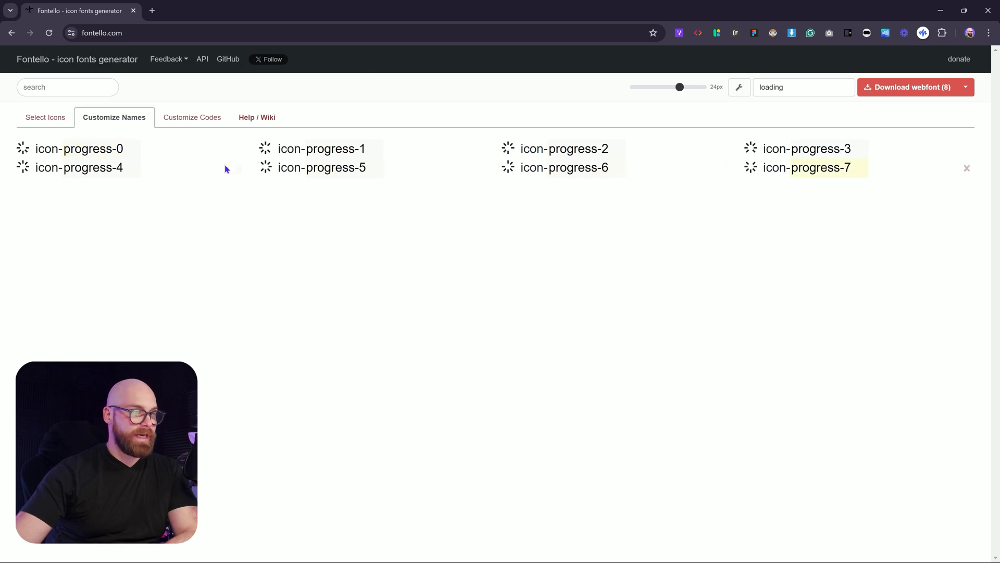
click(215, 121)
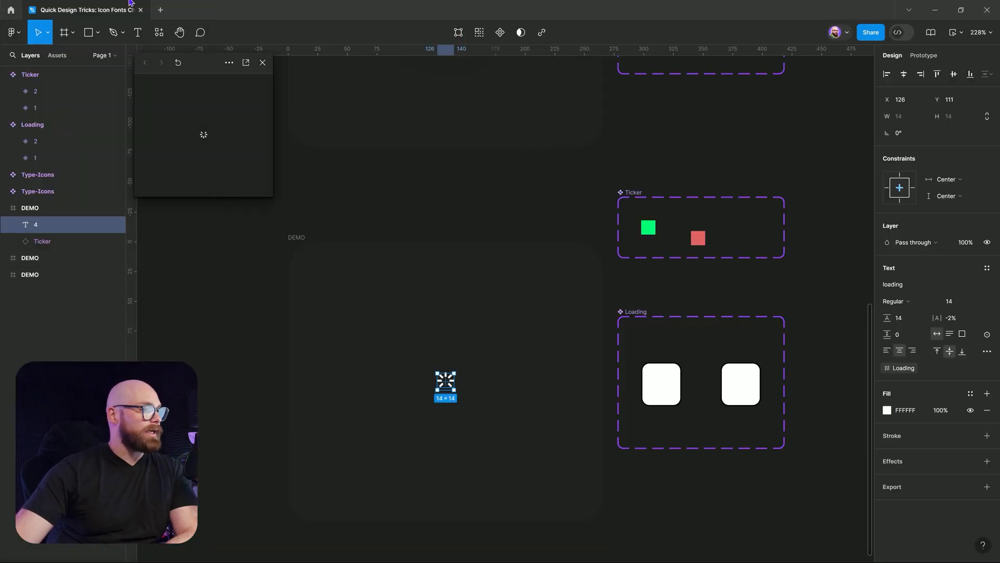
click(10, 10)
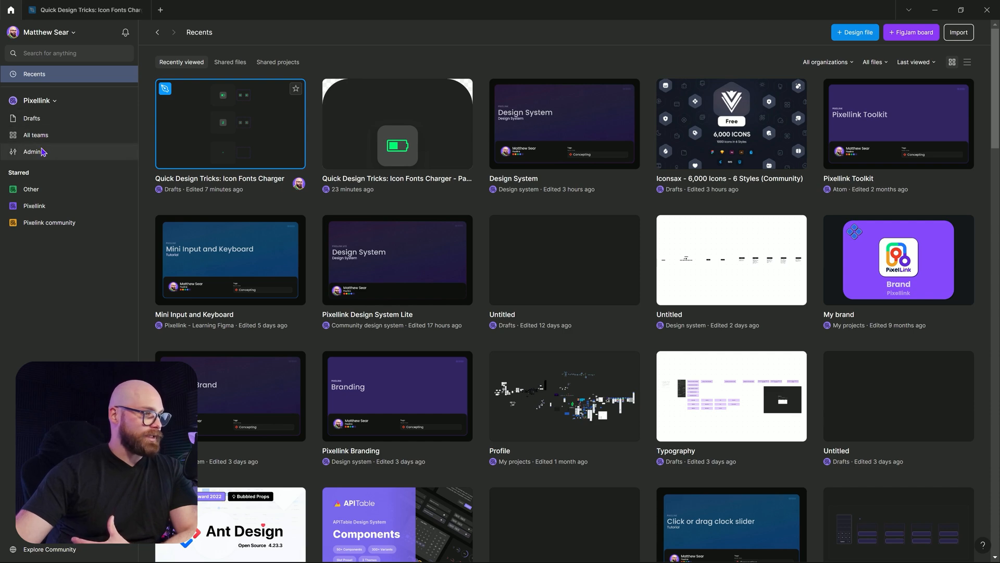
click(33, 152)
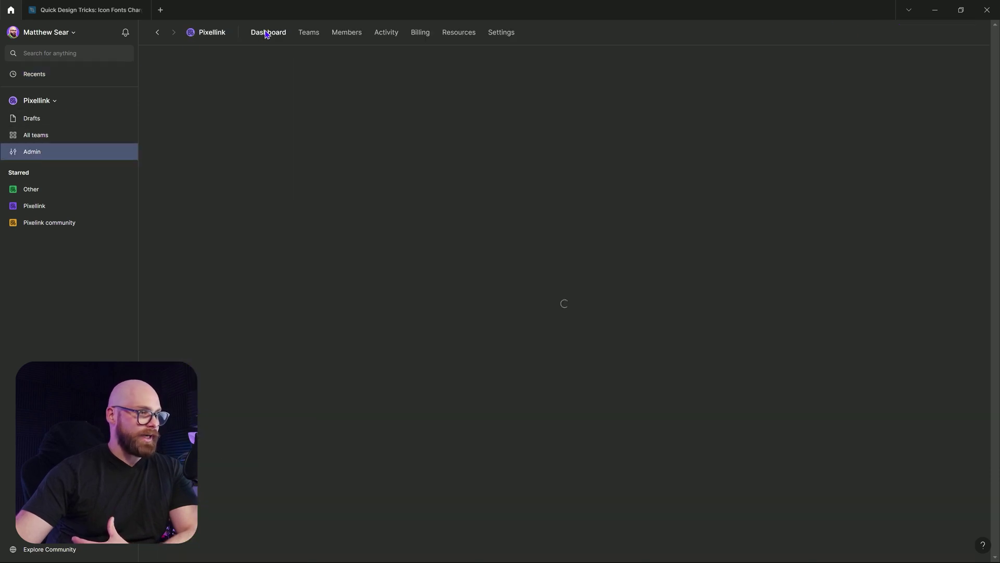
click(458, 34)
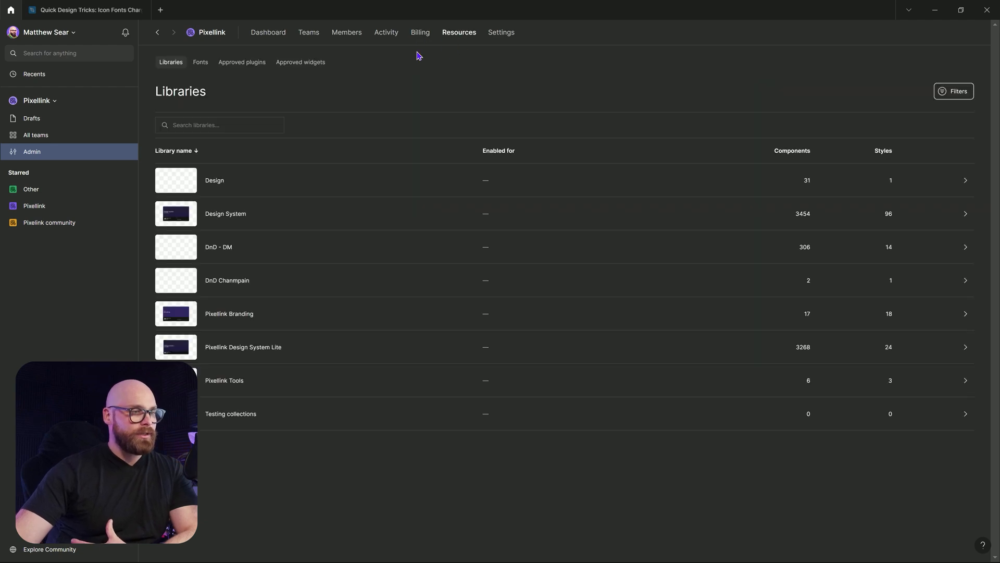
click(200, 63)
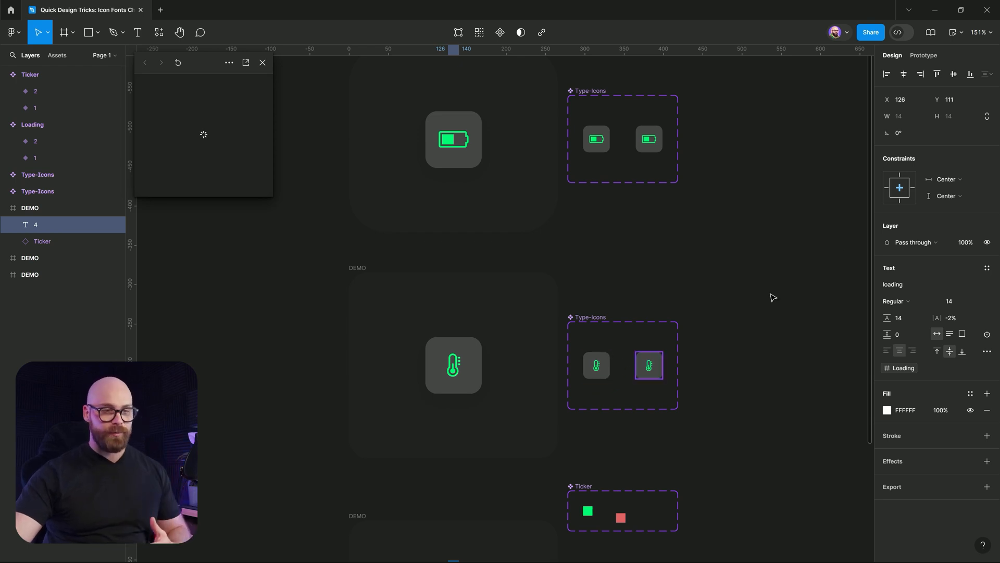
Inspect the thermometer glyph text, then show the local variables Icon Set, Value, Loading and Current
click(820, 249)
double_click(597, 367)
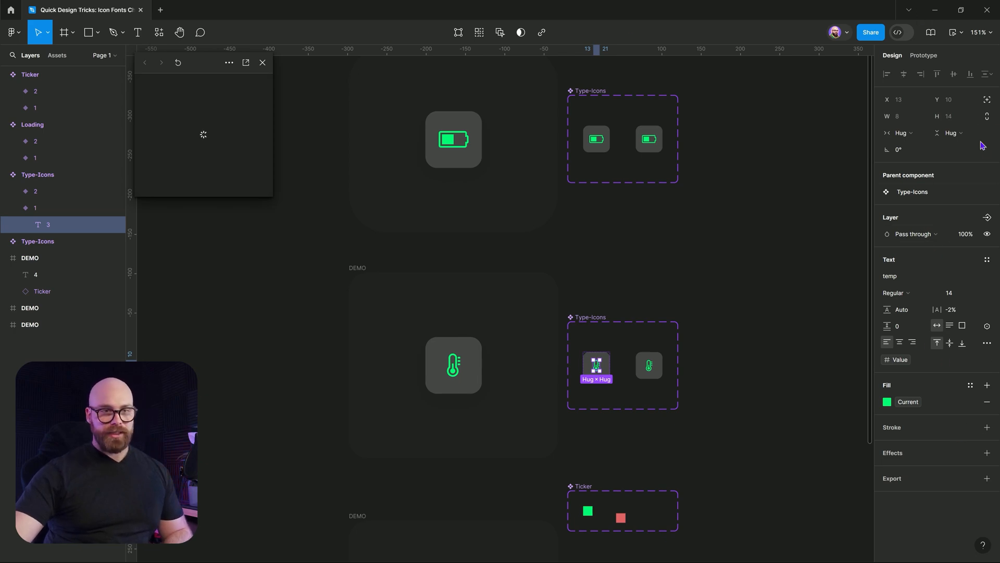
key(Escape)
click(987, 120)
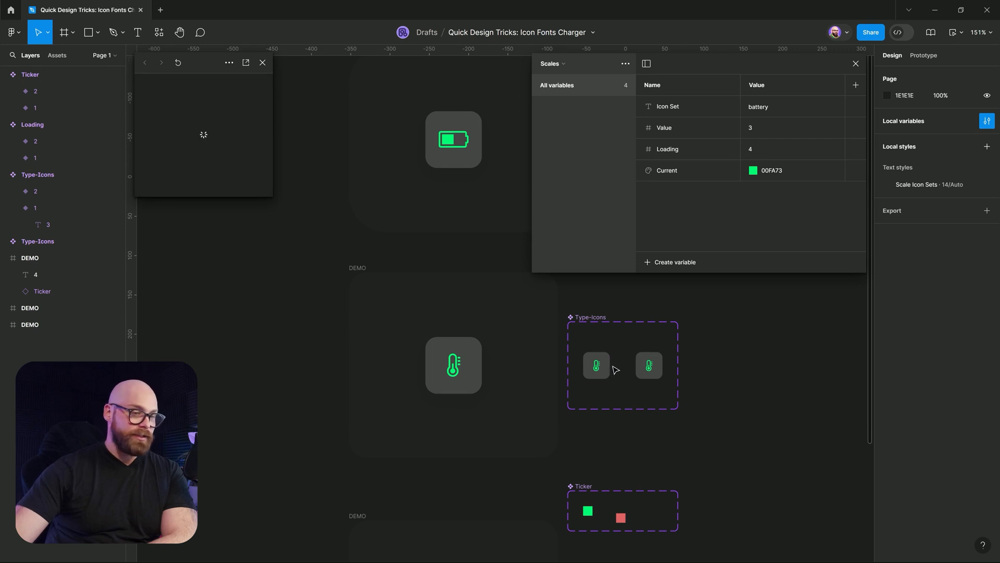
Select the green and red Ticker variants, then close the local variables
click(602, 367)
click(588, 512)
click(619, 520)
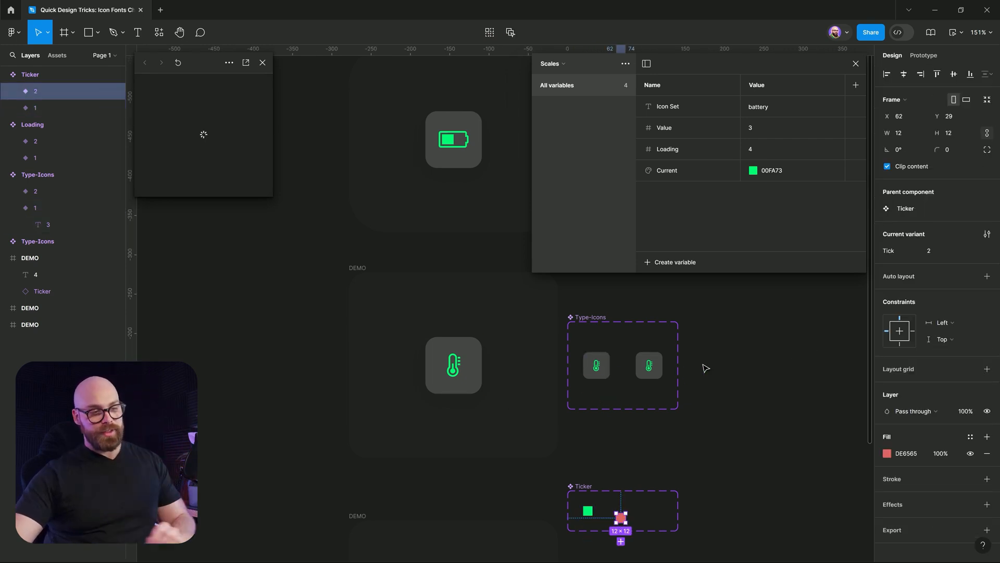
scroll(608, 375, up, 2)
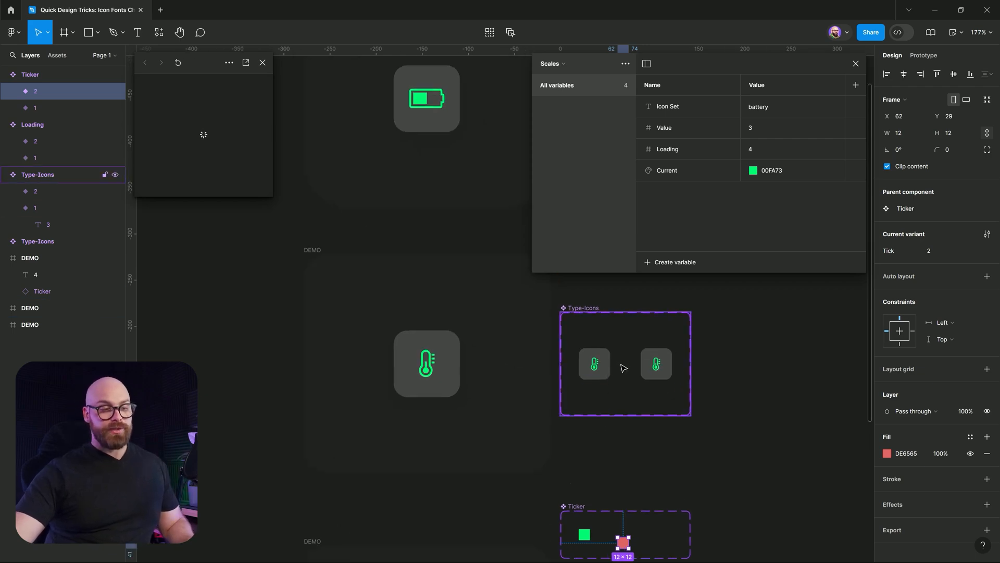
click(855, 64)
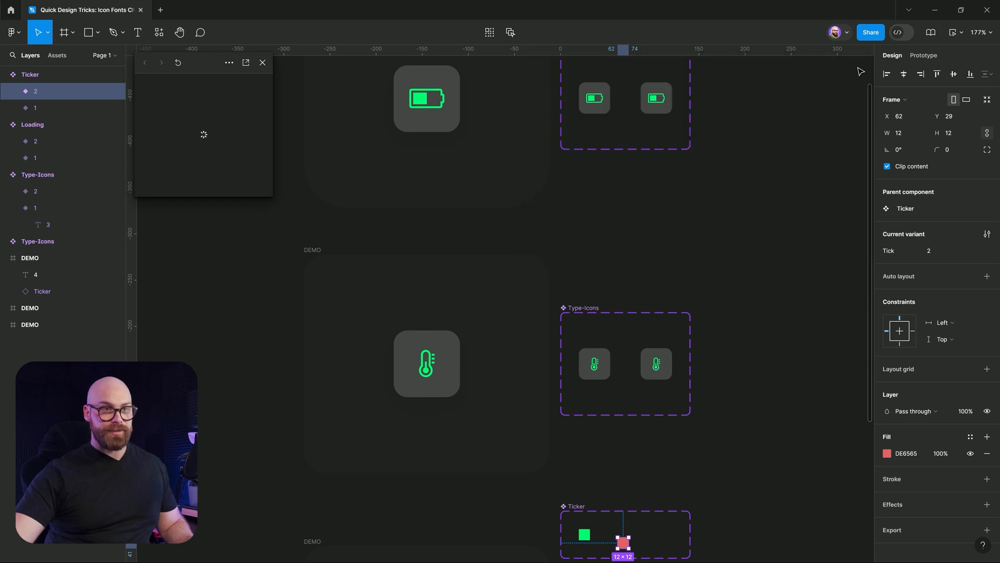
In Prototype mode, review the thermometer variant's after-delay interaction and its Value condition
click(922, 56)
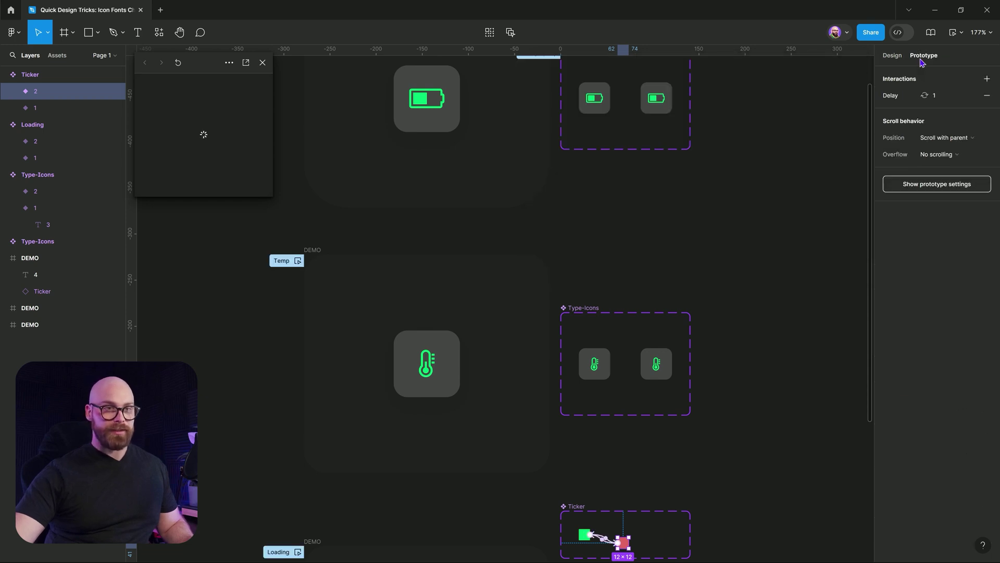
click(595, 364)
click(629, 358)
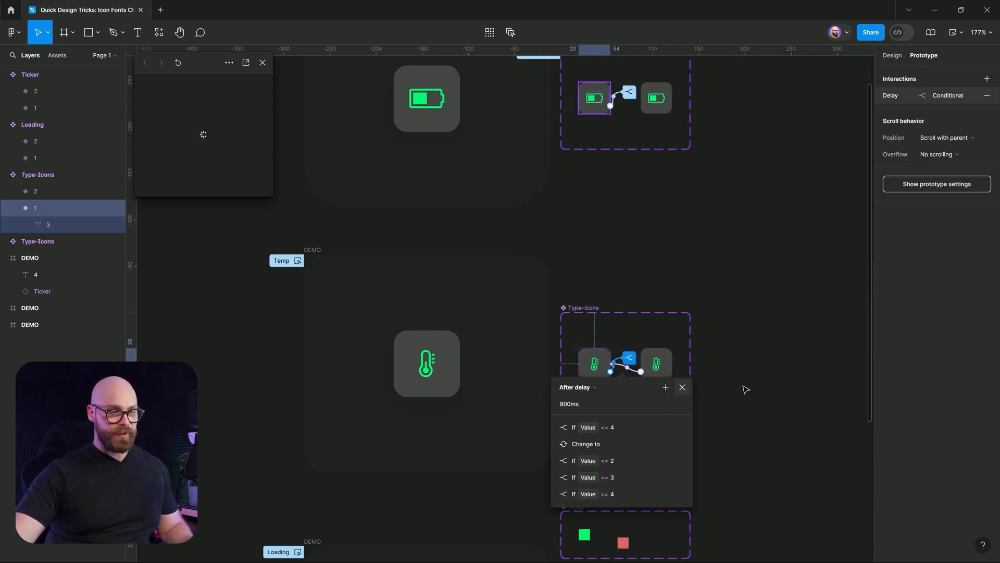
scroll(688, 342, up, 3)
scroll(578, 348, up, 3)
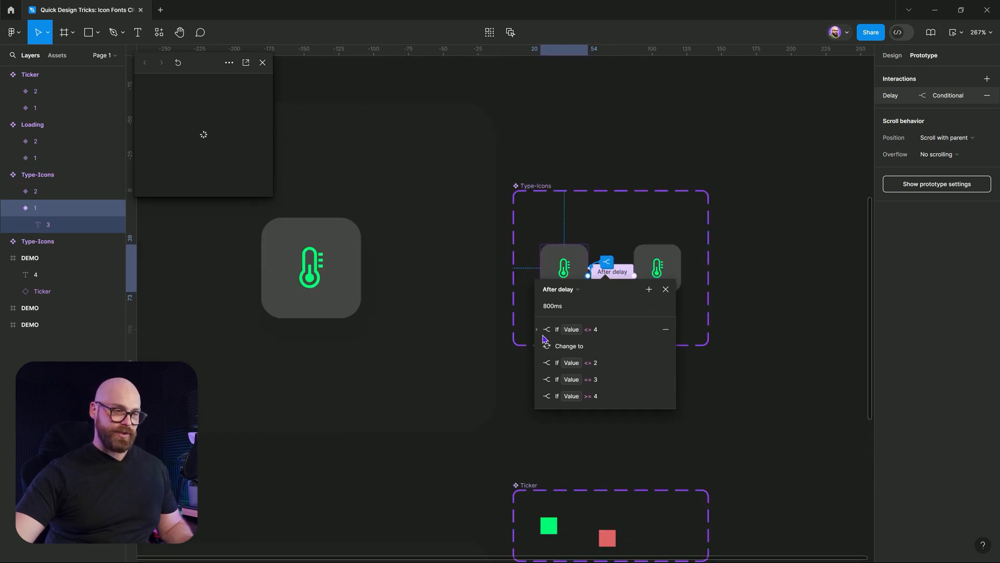
click(537, 329)
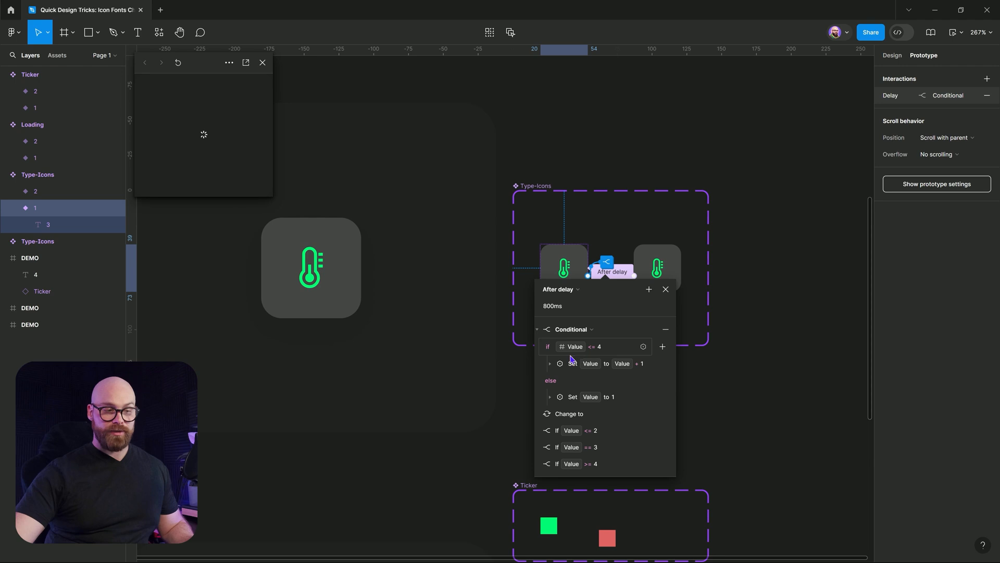
key(Escape)
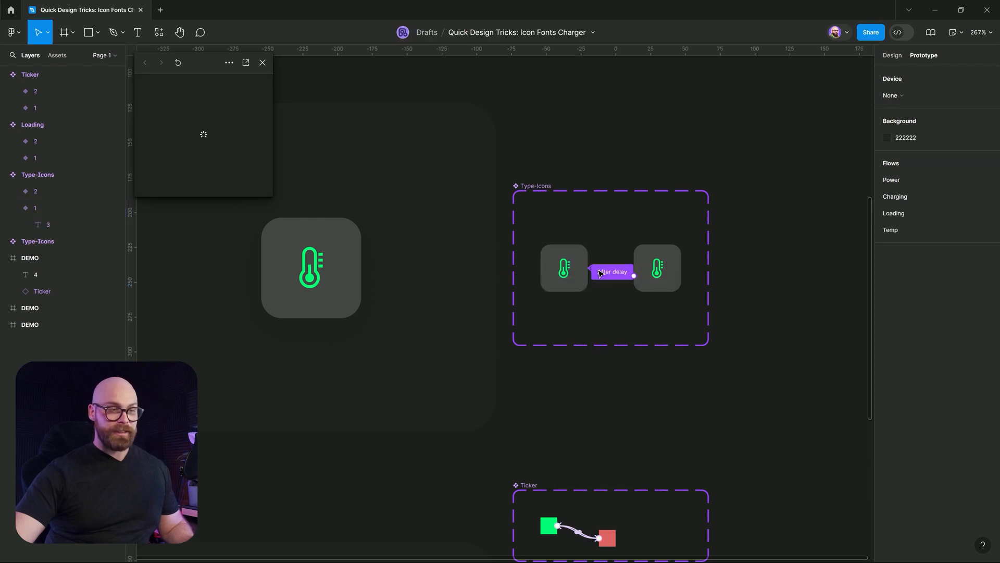
On the first thermometer variant, expand the Value ≤2, ==3 and ≥4 conditionals and set the ≥4 colour to 58DAF6
click(563, 272)
click(570, 265)
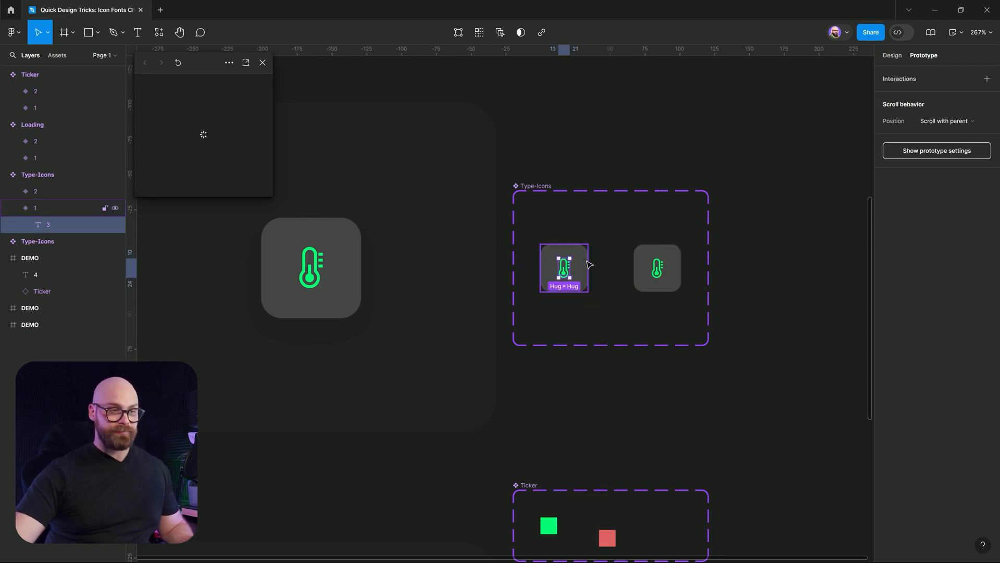
key(Escape)
click(614, 264)
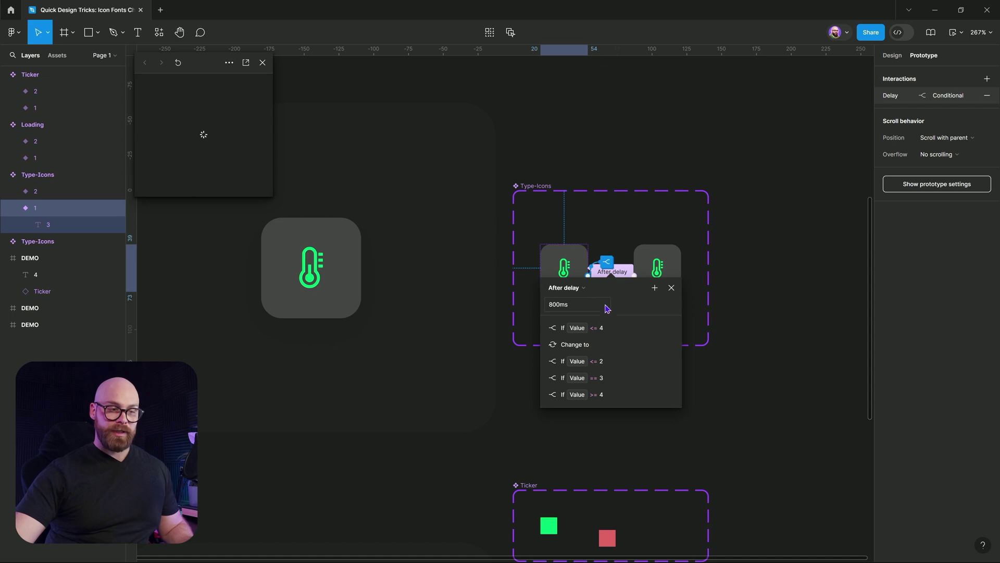
click(544, 363)
click(547, 445)
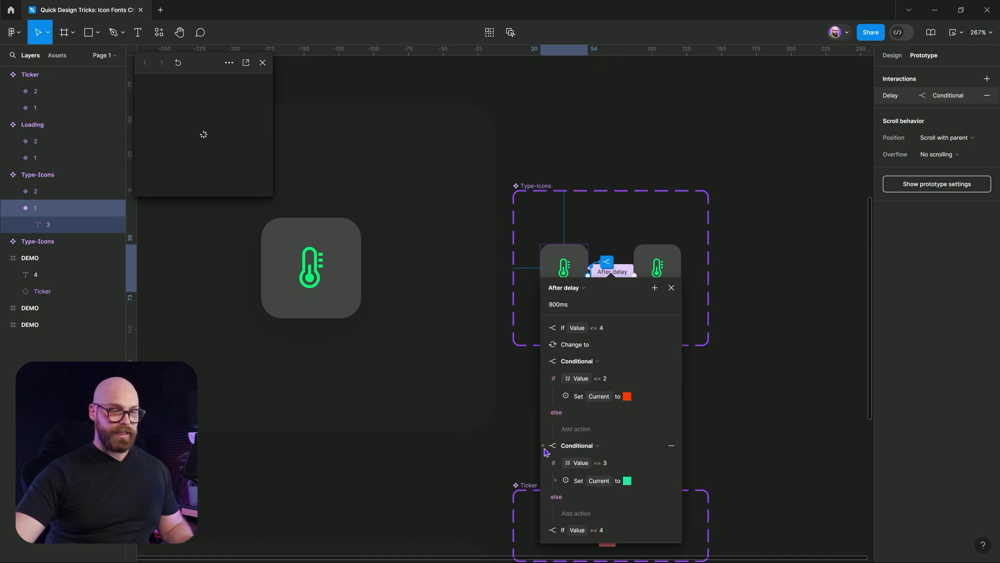
scroll(563, 438, down, 2)
scroll(731, 438, down, 3)
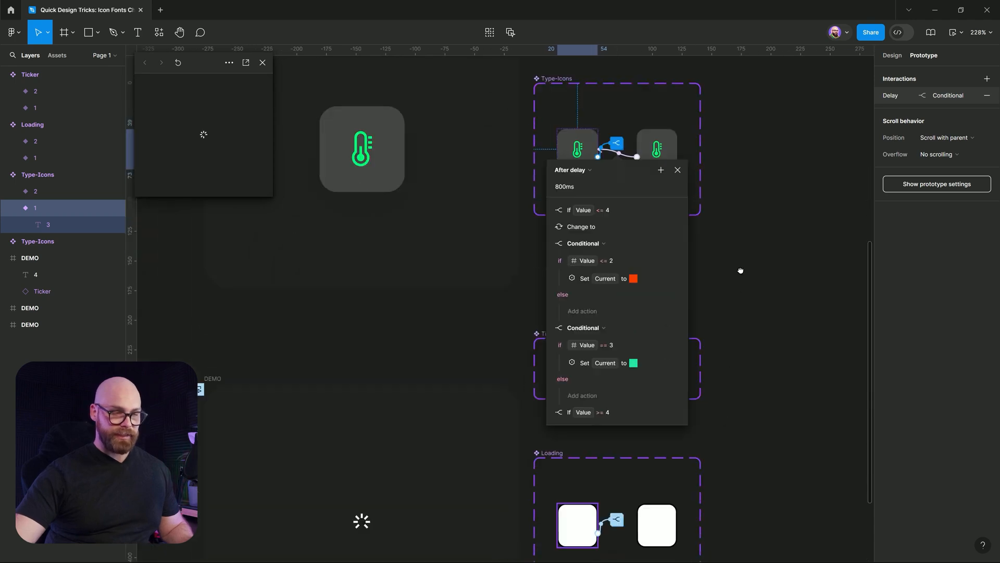
scroll(547, 375, down, 1)
click(551, 362)
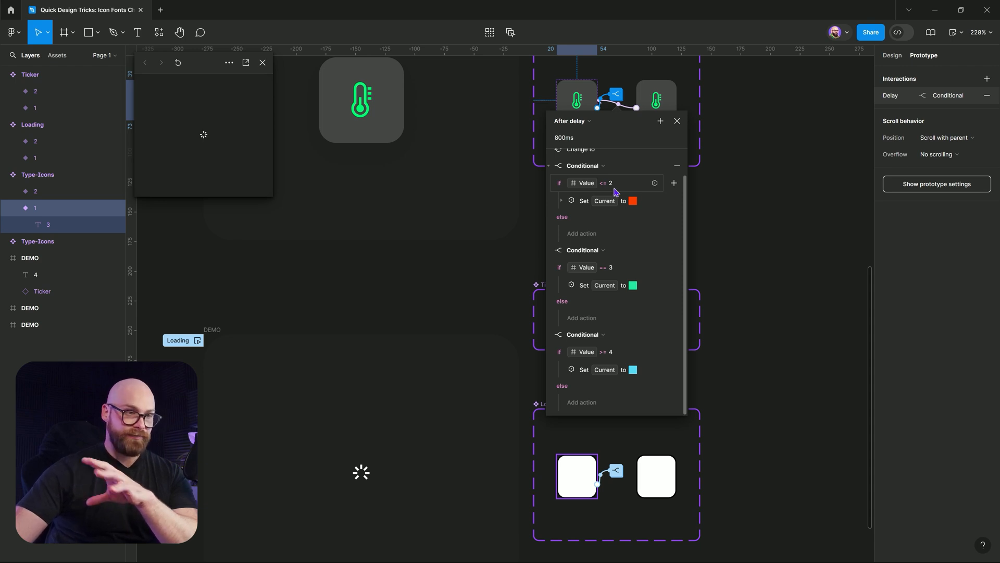
mouse_move(616, 370)
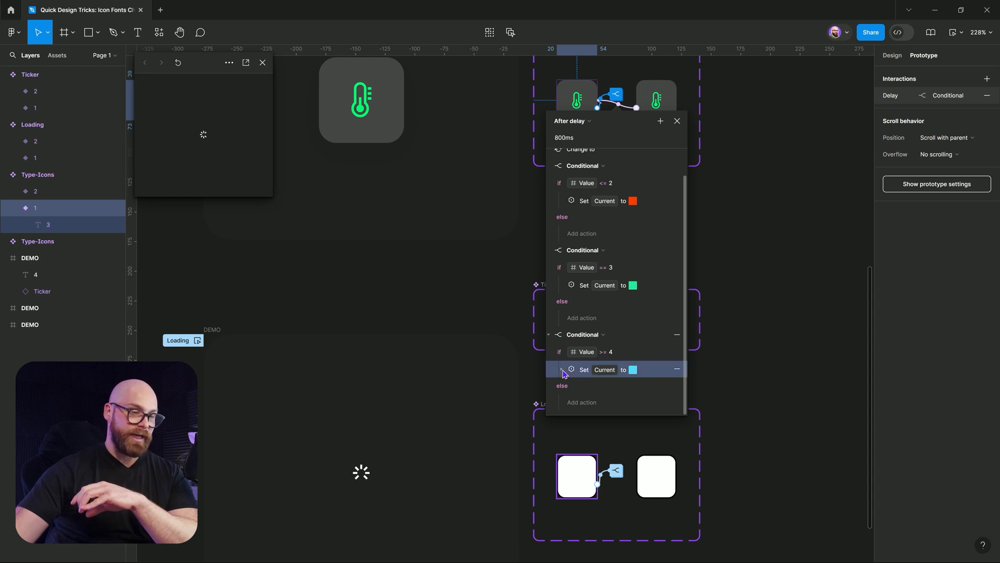
click(606, 369)
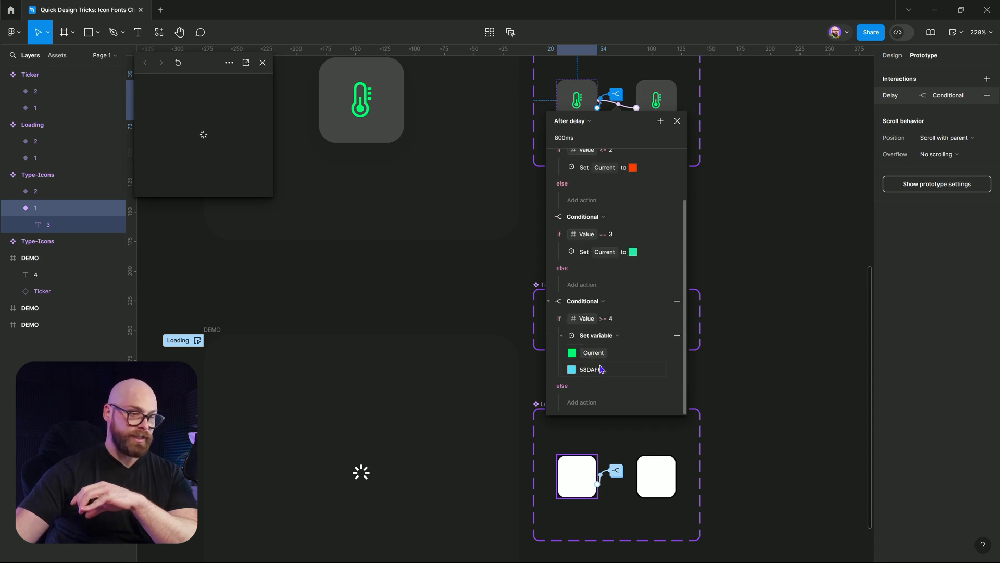
text(6)
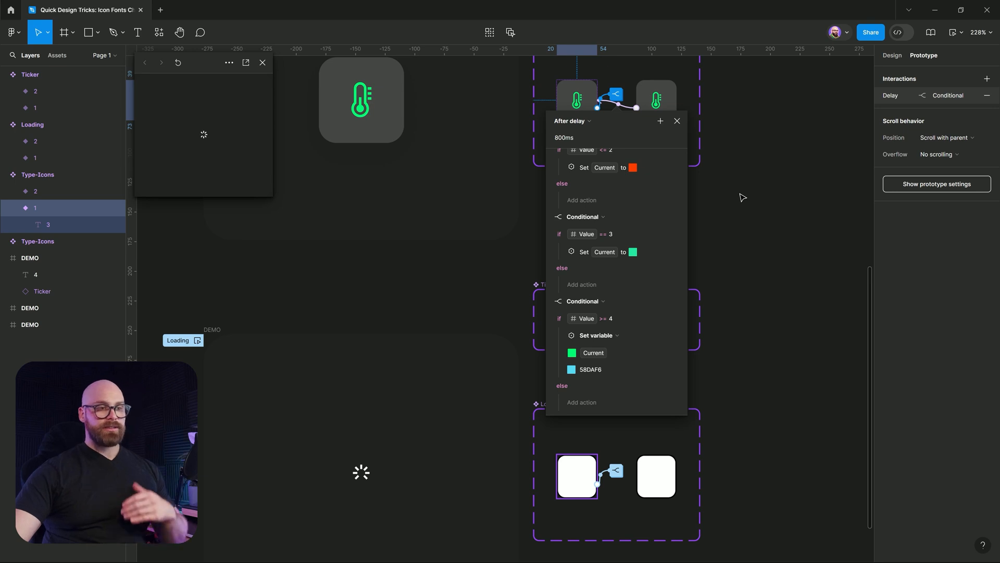
scroll(742, 196, down, 5)
scroll(727, 196, up, 2)
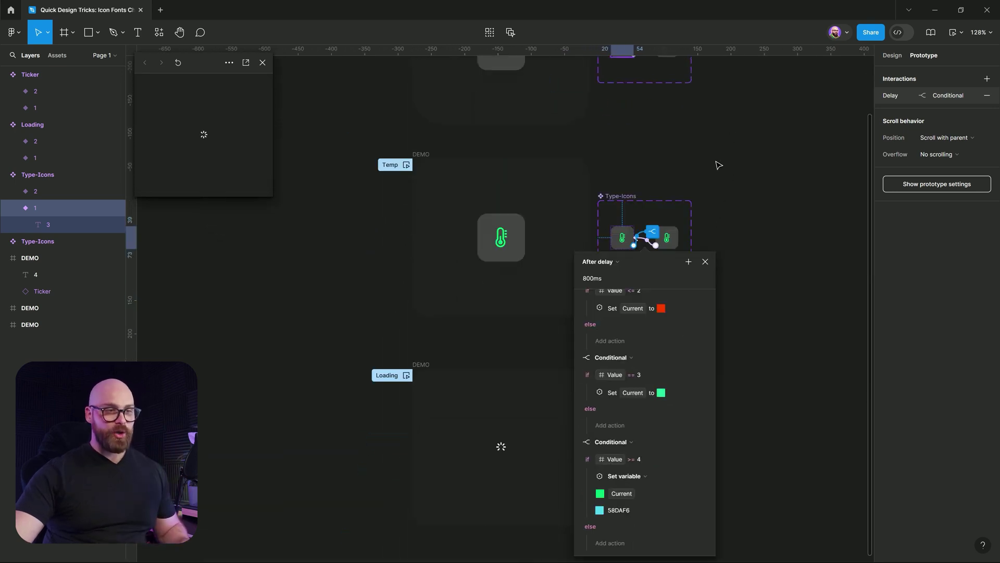
Close the interaction details and pan to show the Power, Temp and Loading demos together
click(705, 263)
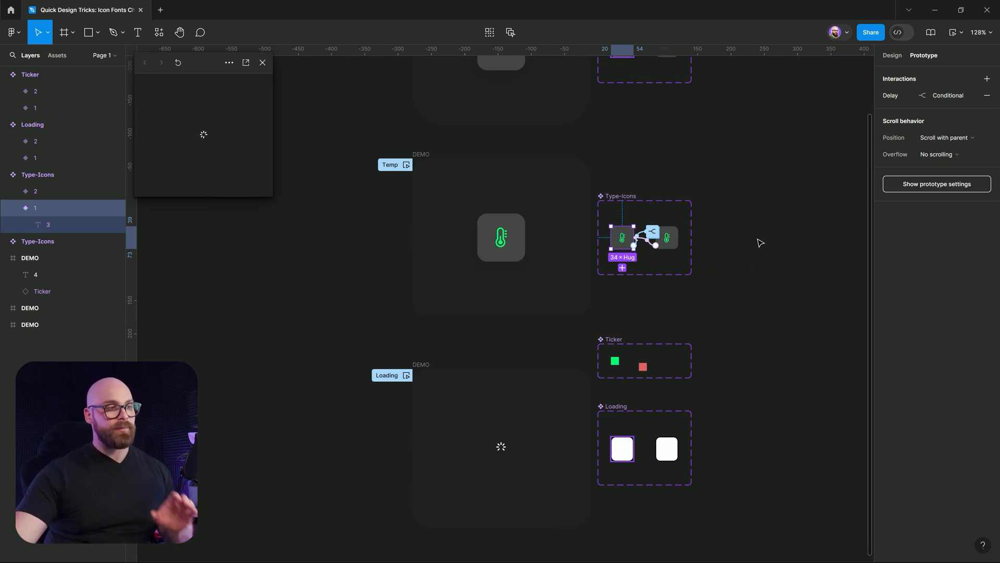
scroll(762, 234, up, 1)
scroll(743, 231, right, 2)
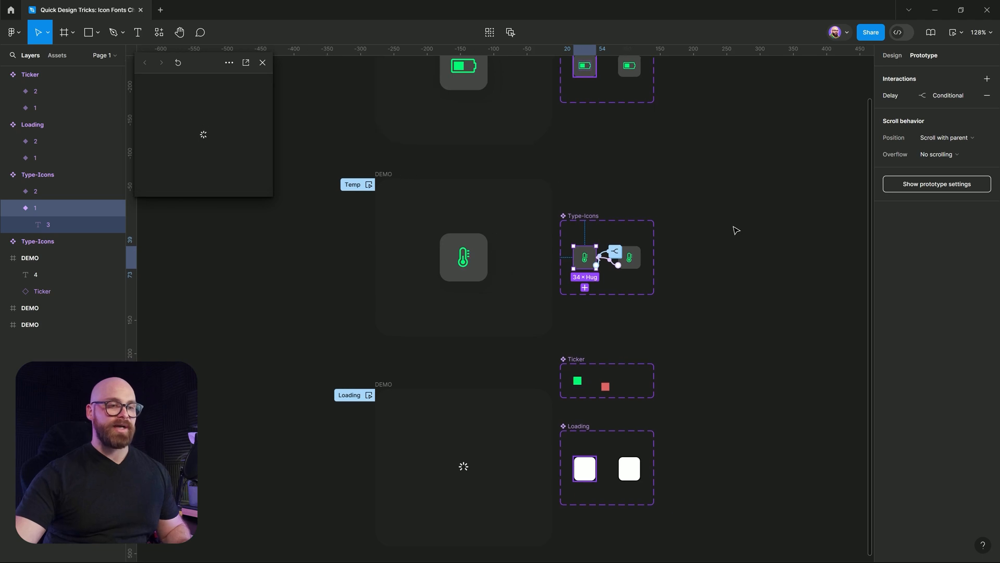
scroll(735, 230, down, 3)
drag(748, 228, 683, 273)
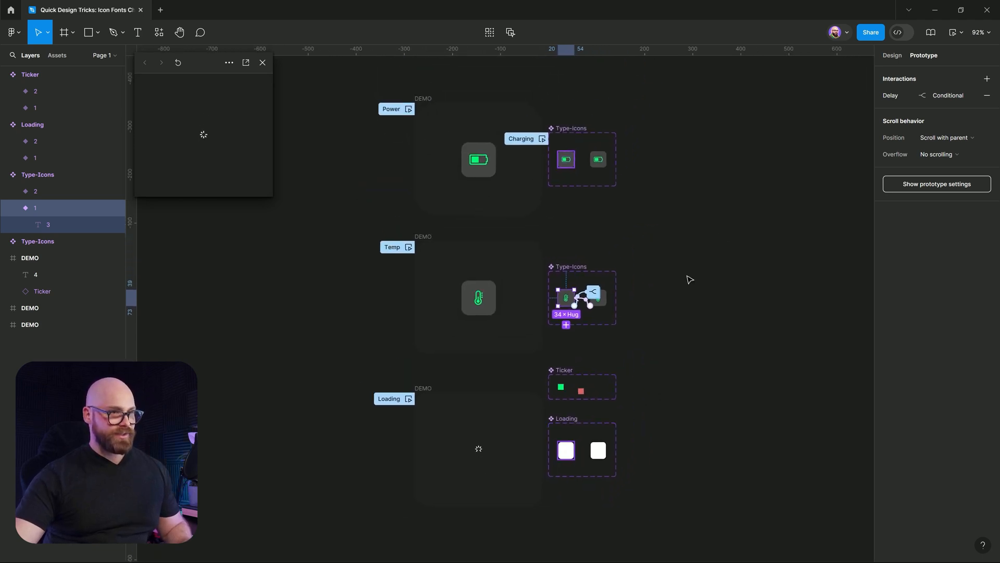